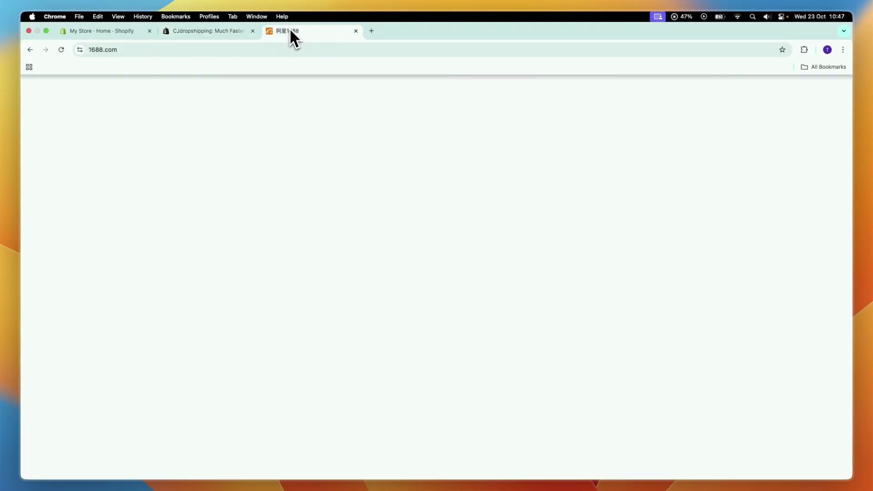
Step: In the Shopify admin, close the 'Picked for you' app recommendations popup
scroll(431, 180, down, 3)
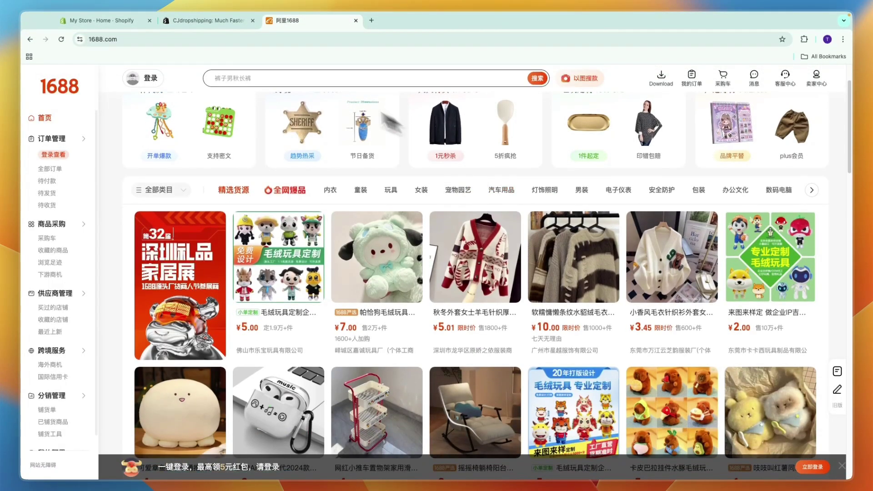
click(121, 22)
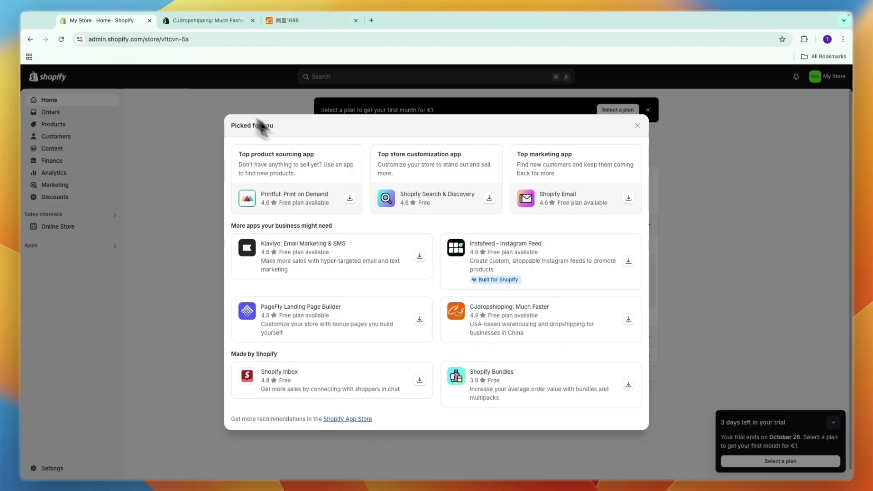
click(635, 124)
scroll(445, 151, down, 1)
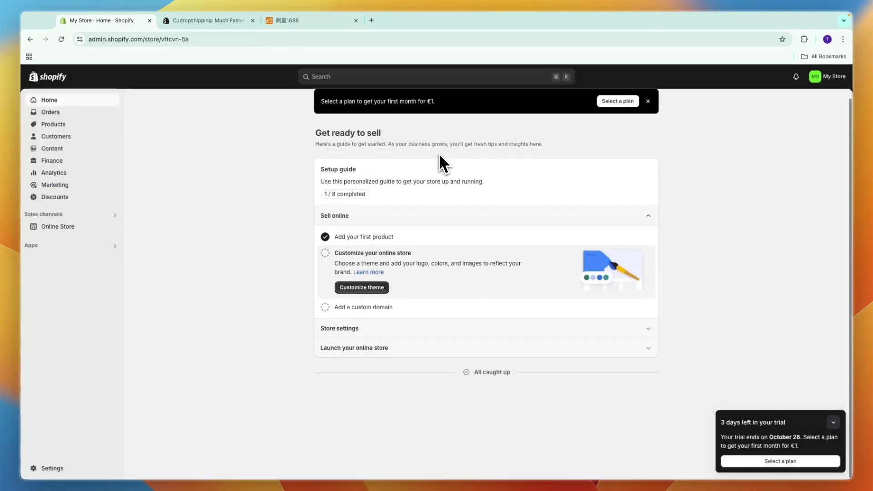
Step: Glance over the 1688 marketplace page, then return to the Shopify admin home
click(299, 22)
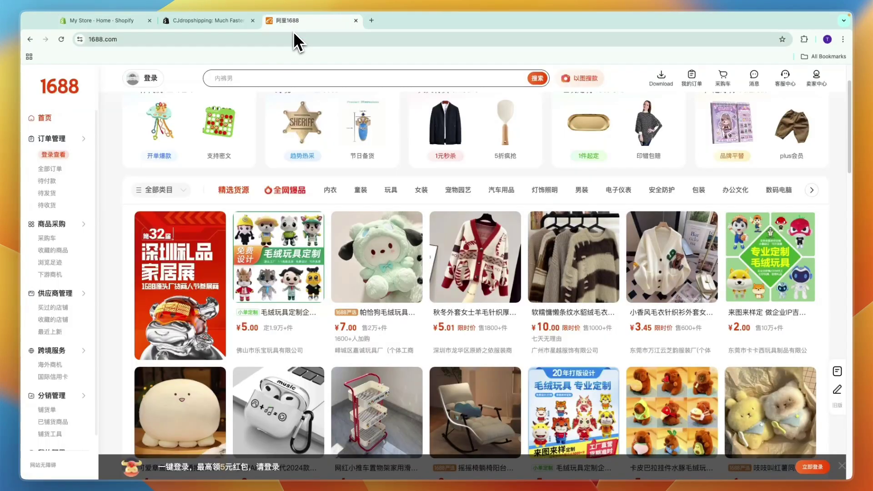
scroll(391, 185, down, 1)
scroll(391, 184, down, 5)
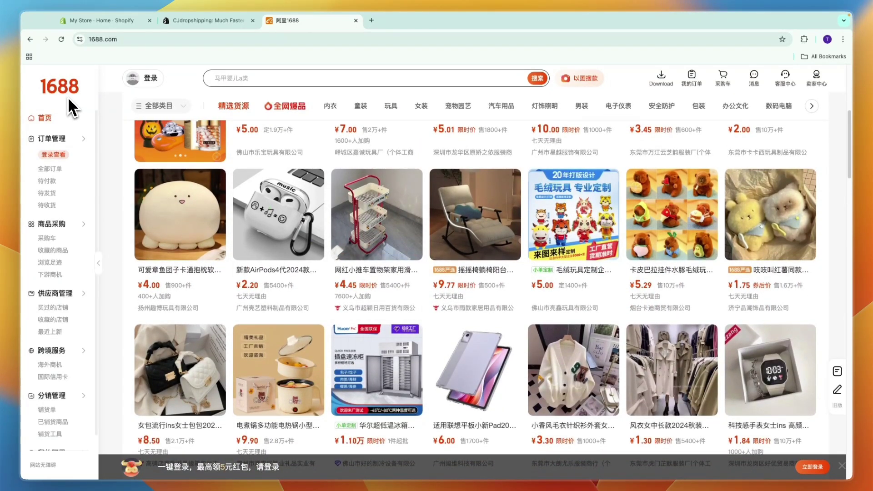
click(105, 21)
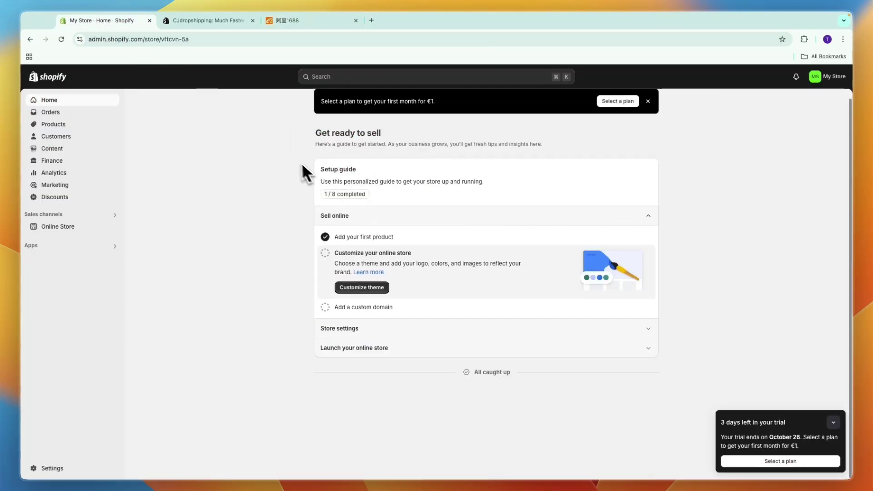
Step: Look over the CJdropshipping: Much Faster listing in the Shopify App Store
click(226, 22)
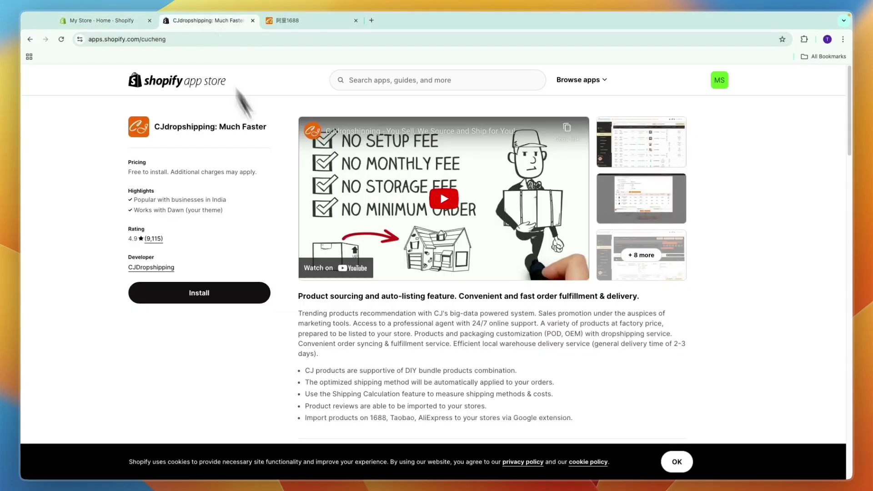
drag(154, 130, 259, 131)
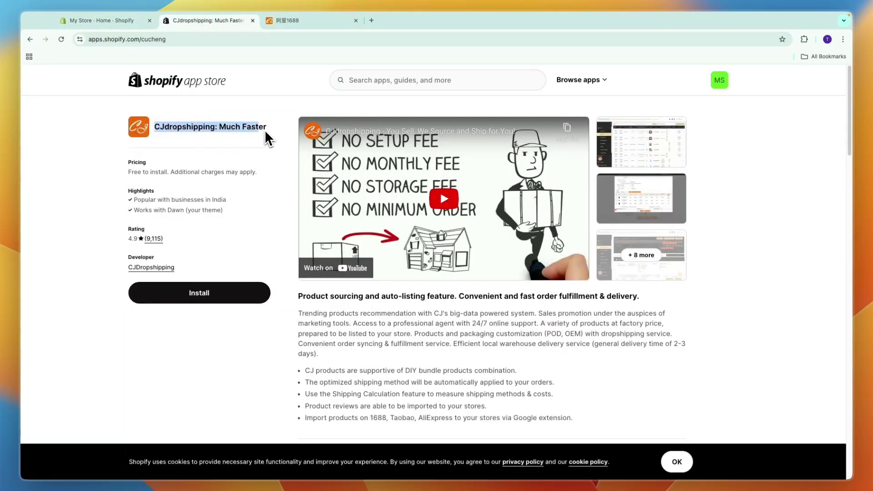
click(268, 141)
right_click(230, 173)
click(165, 234)
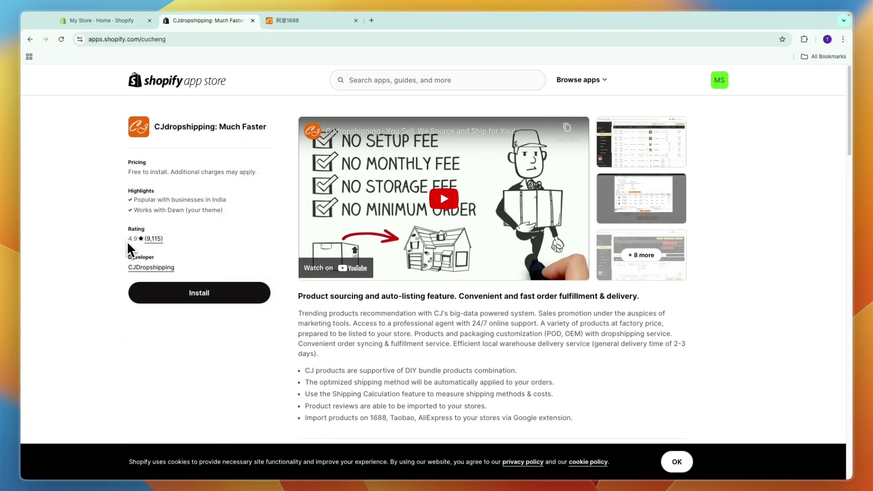
click(129, 254)
Step: Check the Shopify admin, then come back to the CJdropshipping app listing
click(100, 21)
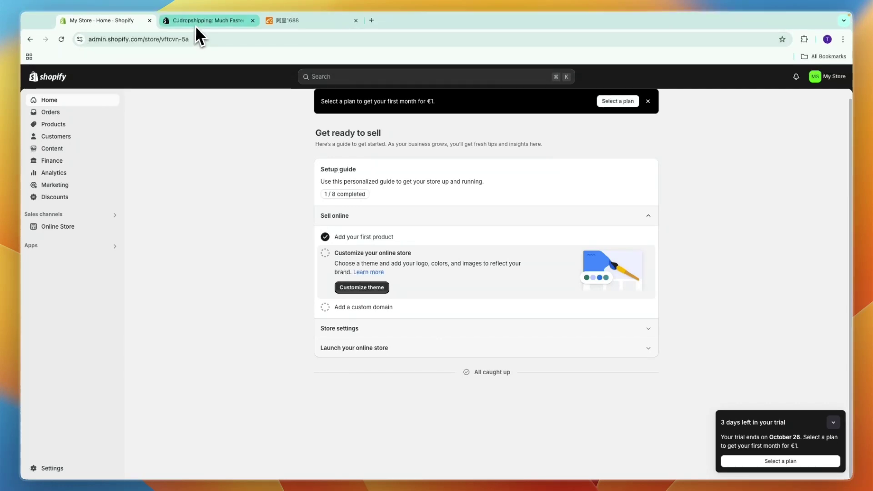
click(195, 21)
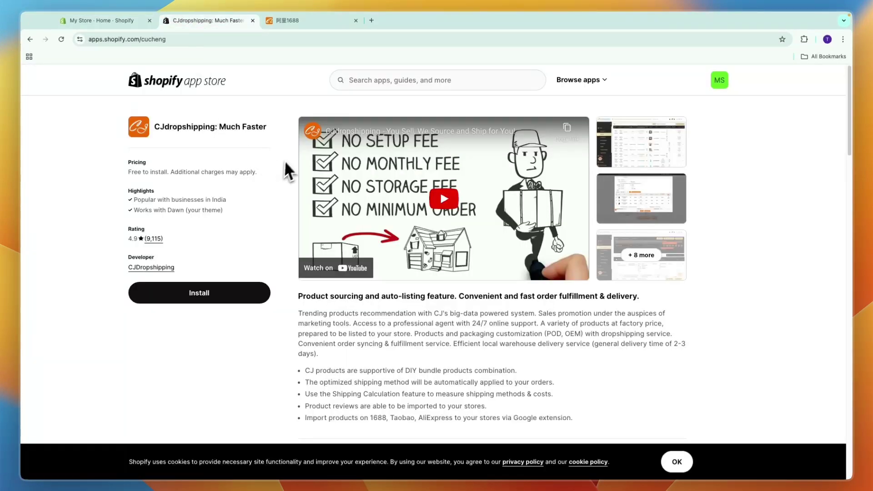
double_click(169, 129)
click(241, 148)
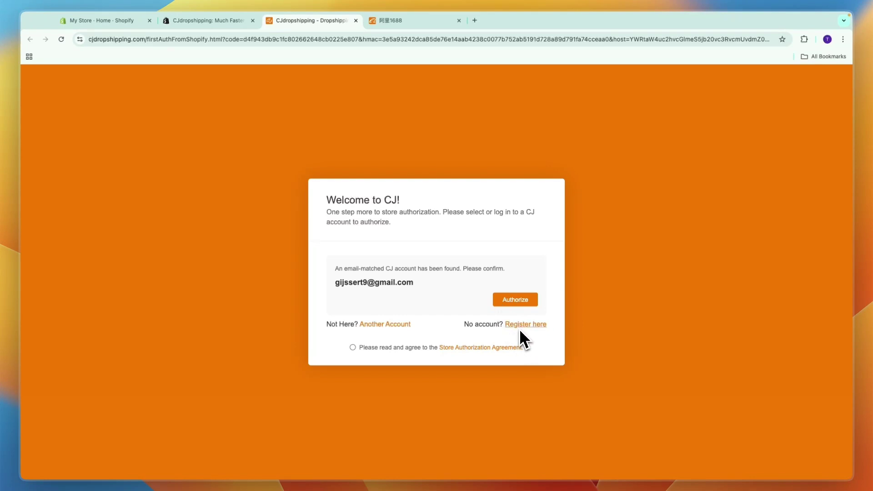
Step: Authorize the store with the found CJ account, accept the agreement, and dismiss the welcome popups
click(501, 303)
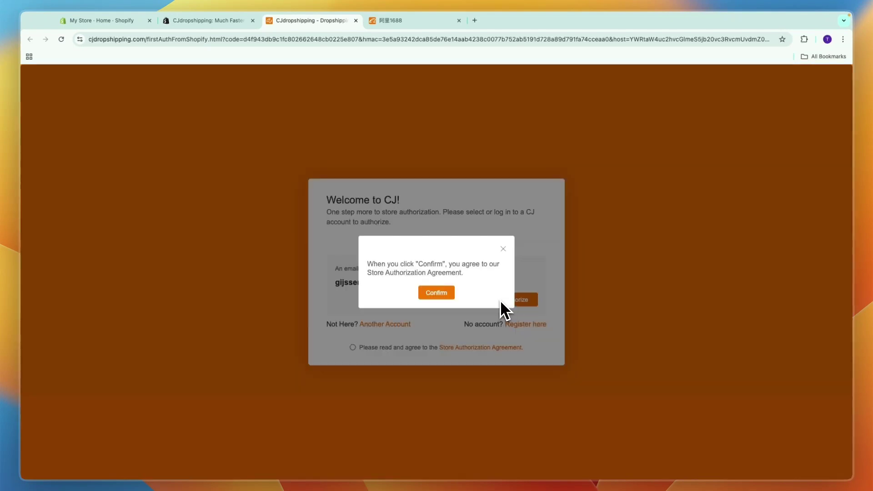
click(428, 293)
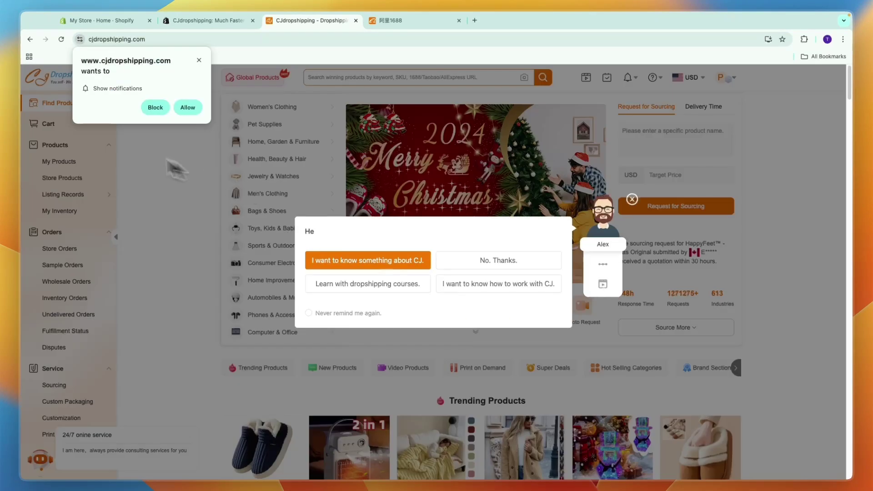
click(199, 60)
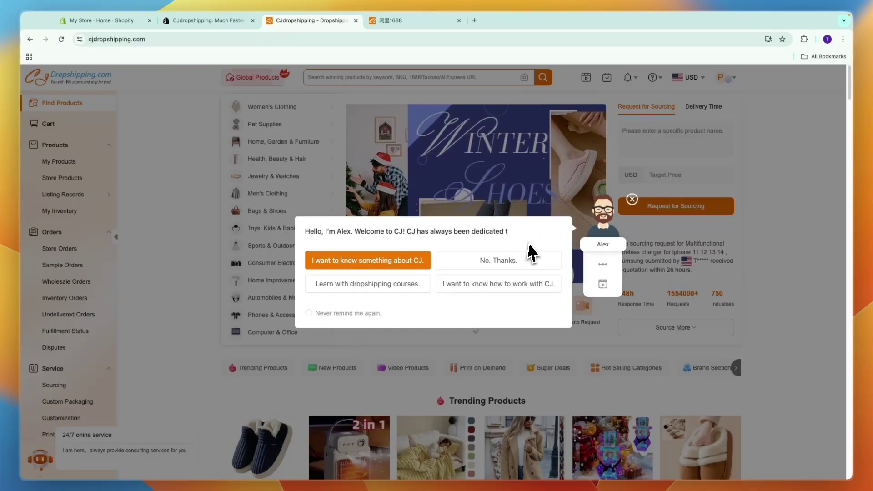
click(493, 258)
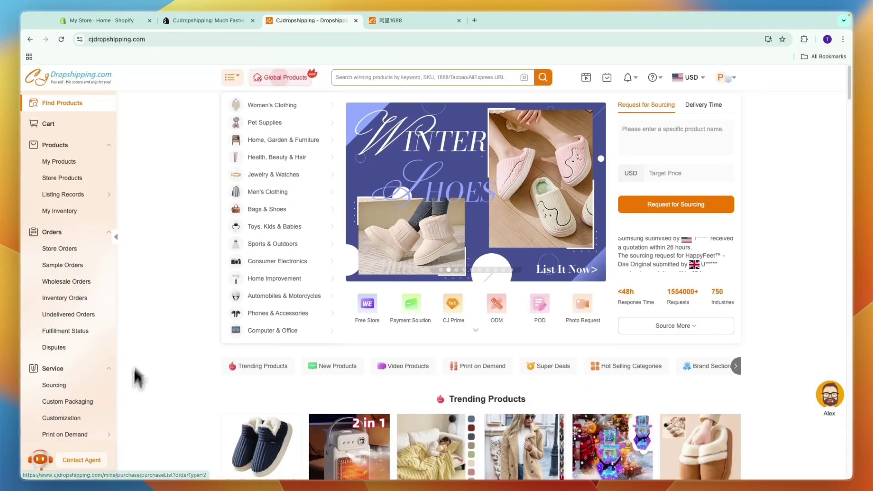
Step: Under Authorization > Shopify, add a store and proceed to authorize through the Shopify App Store
scroll(53, 345, down, 5)
mouse_move(50, 303)
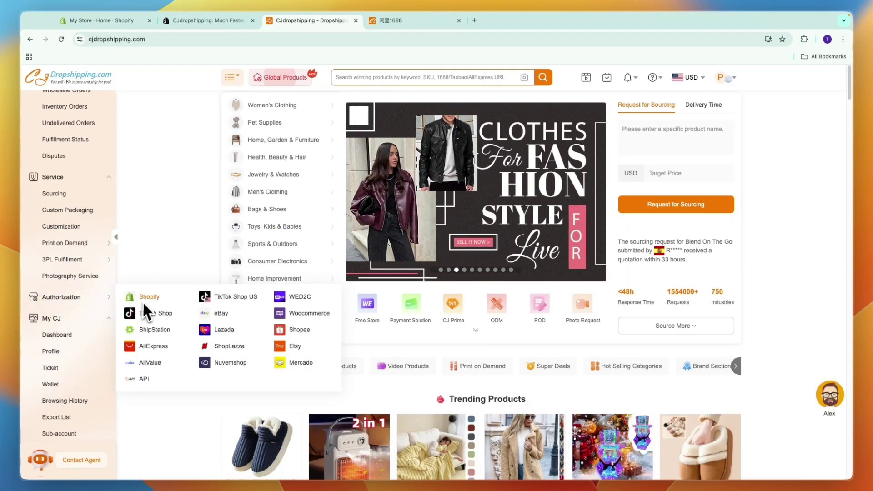
click(149, 298)
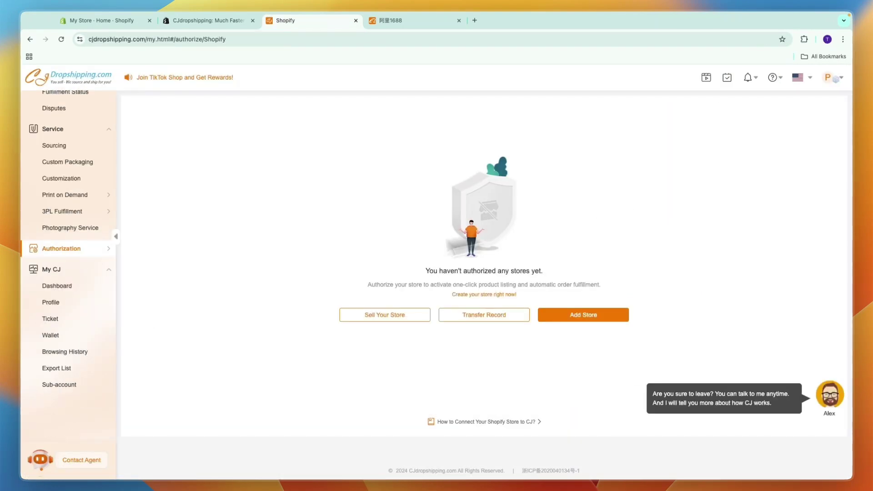
click(584, 315)
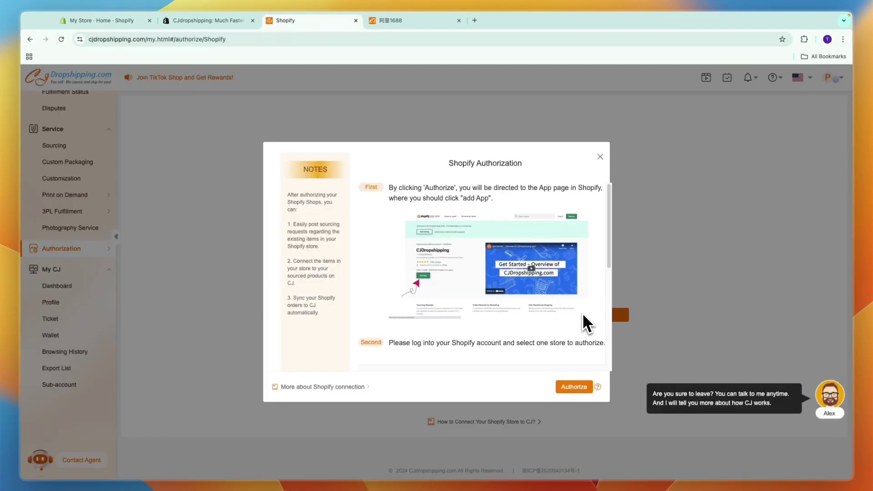
click(571, 387)
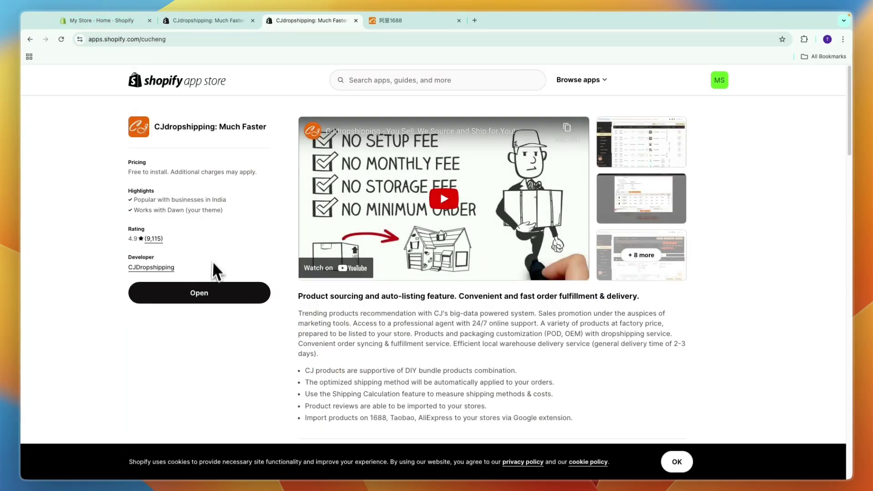
Step: From the installed app, authorize with the CJ account and agree, reaching Authorization Success
click(234, 300)
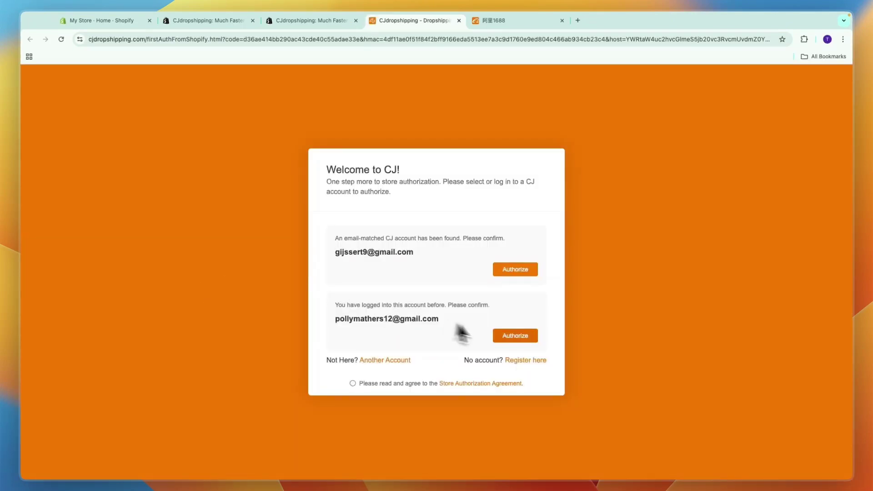
click(520, 338)
click(433, 295)
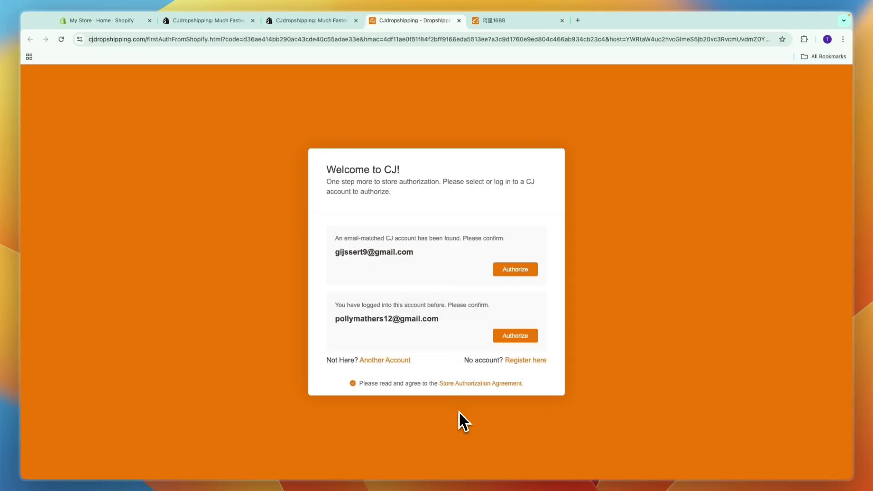
click(511, 336)
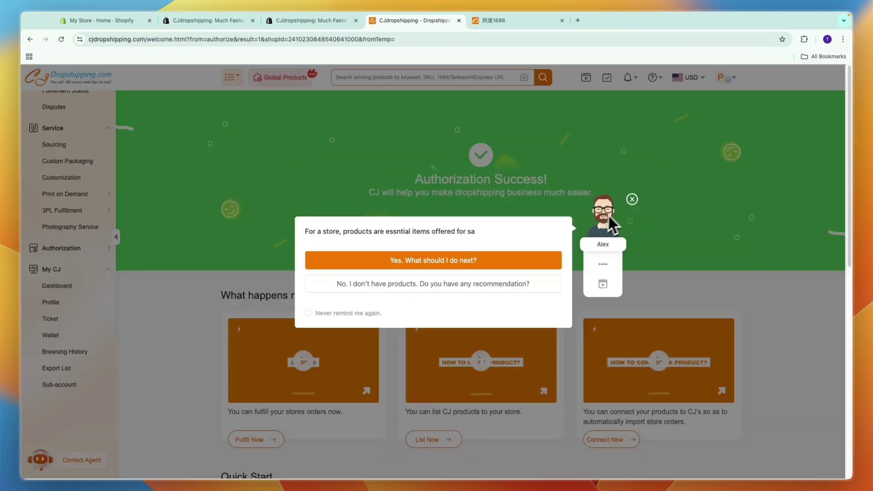
click(630, 199)
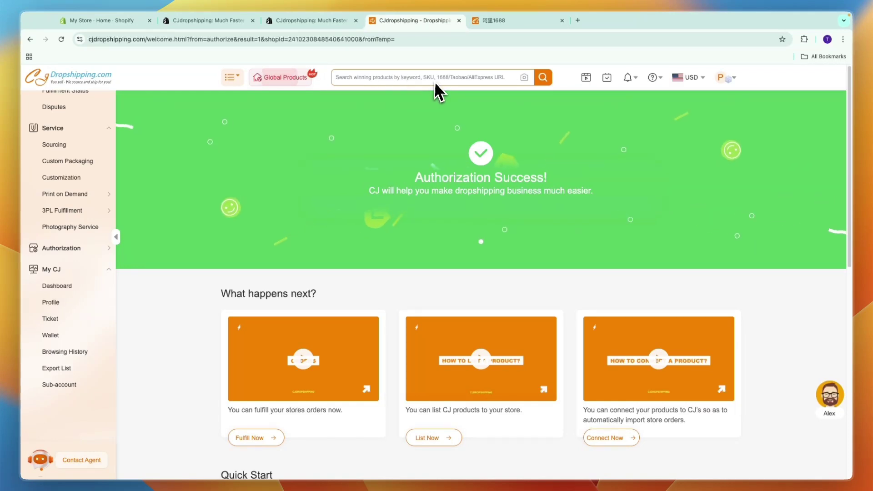
Step: Copy the 1688 handbag's page link and search it in CJdropshipping's product search
click(495, 21)
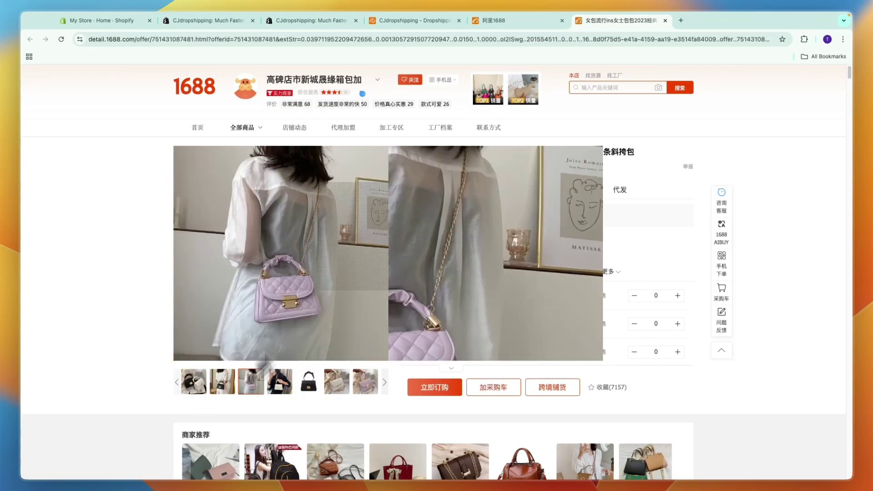
click(205, 46)
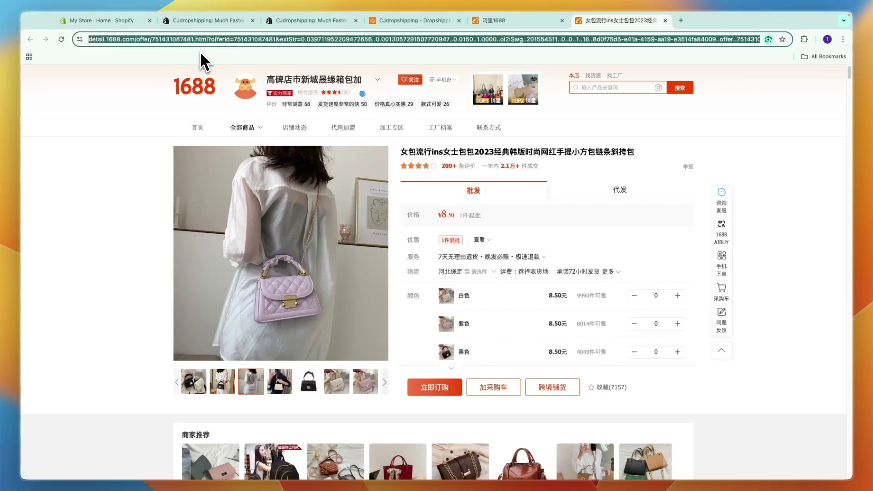
click(412, 20)
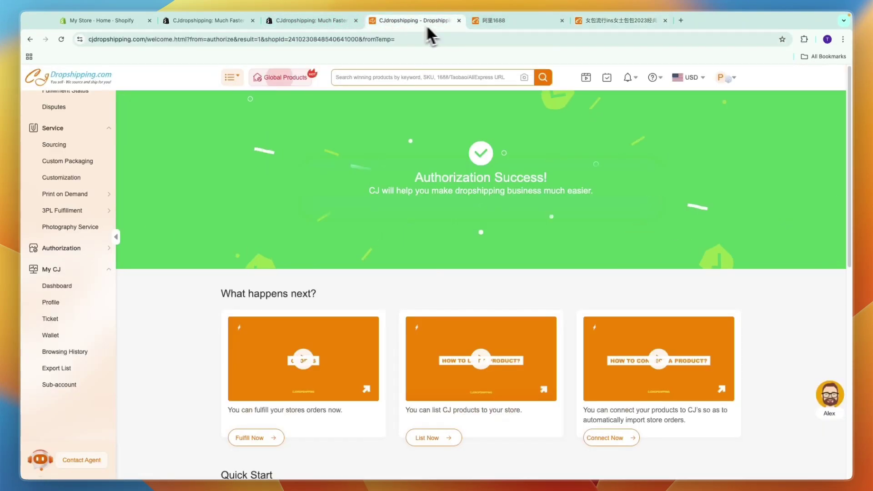
key(super+v)
click(544, 79)
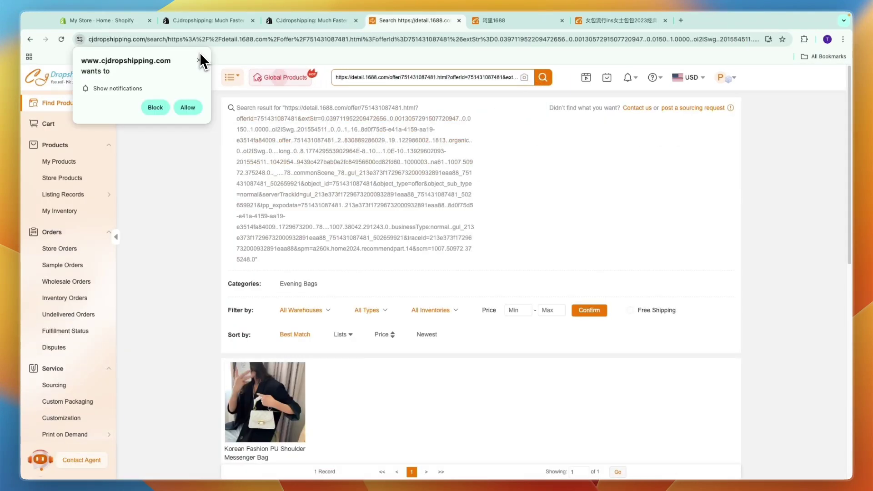
Step: Dismiss the notification requests and read through the PU Shoulder Messenger Bag's description
click(200, 55)
scroll(318, 214, down, 3)
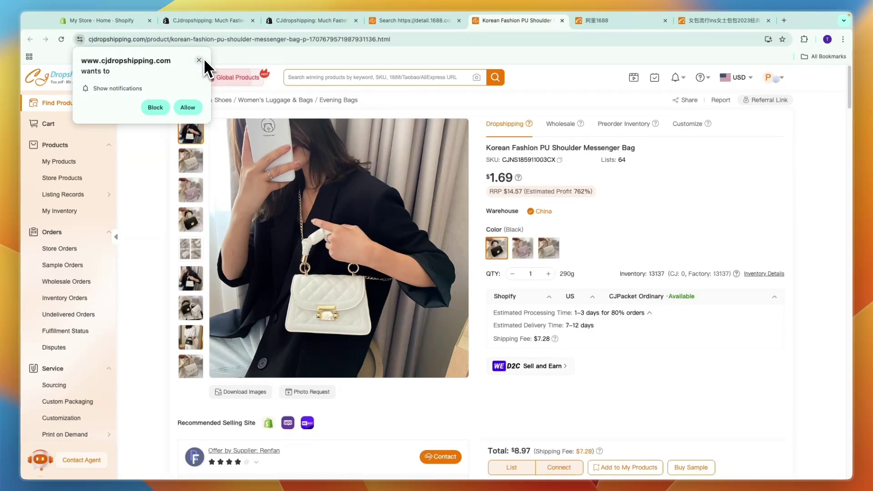
click(199, 60)
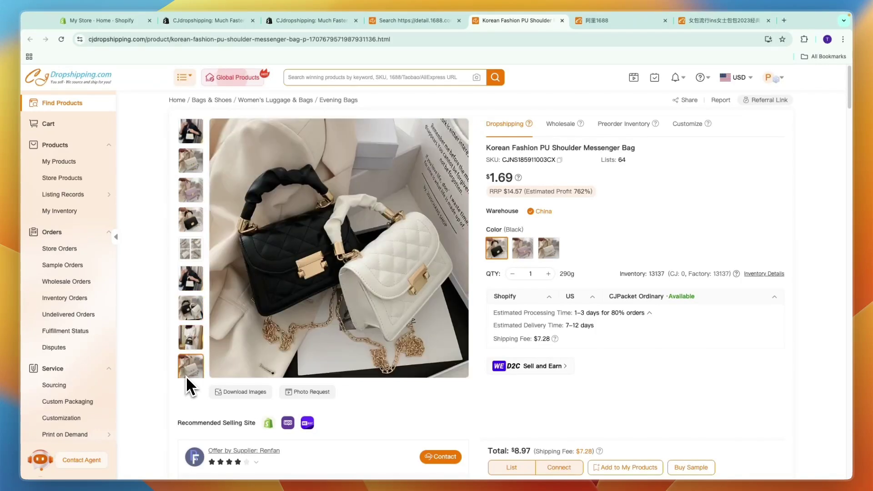
scroll(189, 420, down, 1)
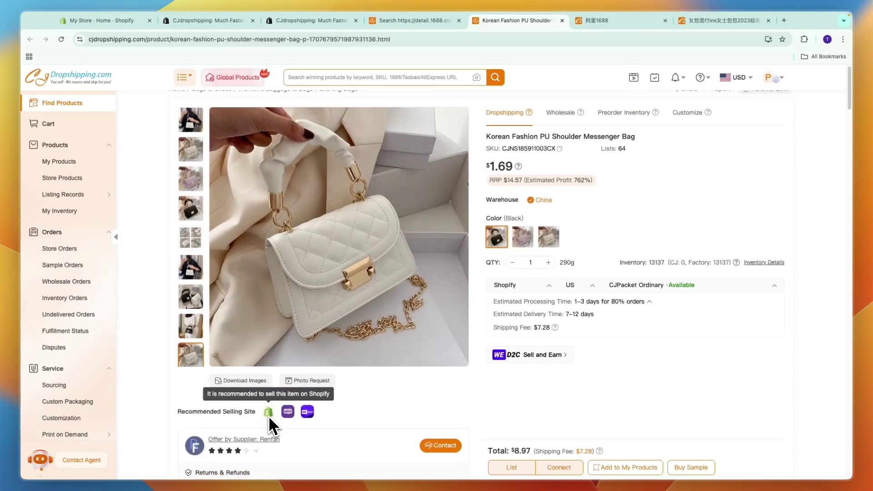
scroll(317, 391, down, 3)
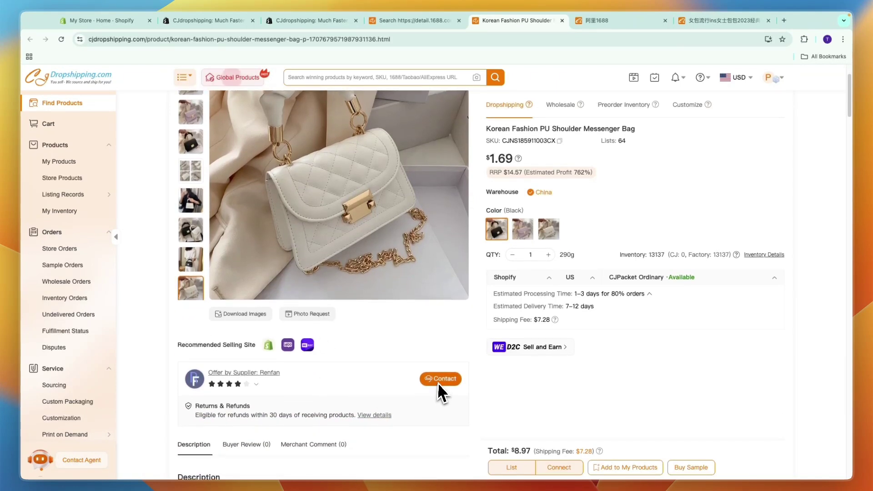
scroll(359, 399, down, 1)
scroll(362, 407, down, 4)
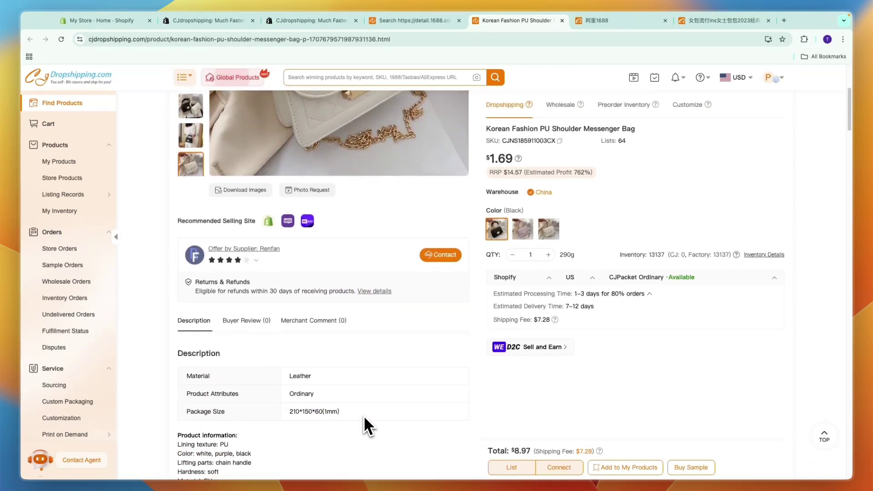
scroll(362, 407, down, 4)
scroll(353, 398, up, 10)
scroll(357, 363, up, 2)
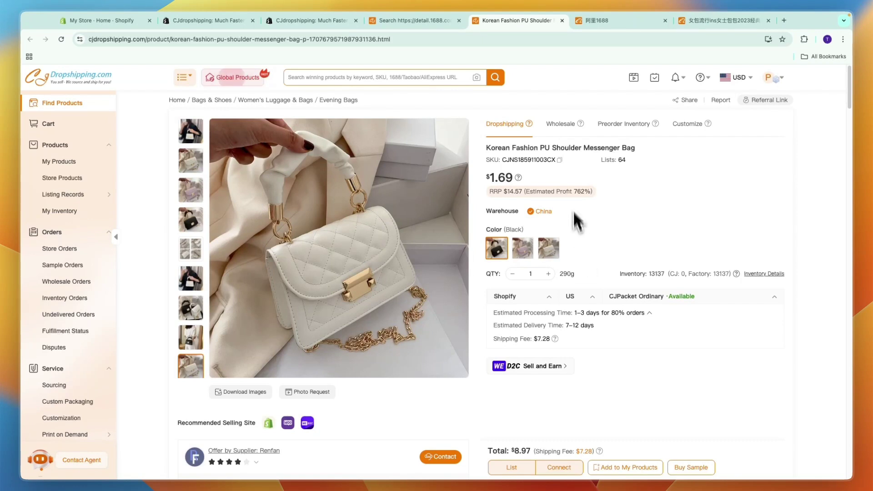
Step: Pick the White variant, check Wholesale, Preorder and Customize tabs, then return to Dropshipping pricing
click(532, 251)
click(548, 245)
click(556, 127)
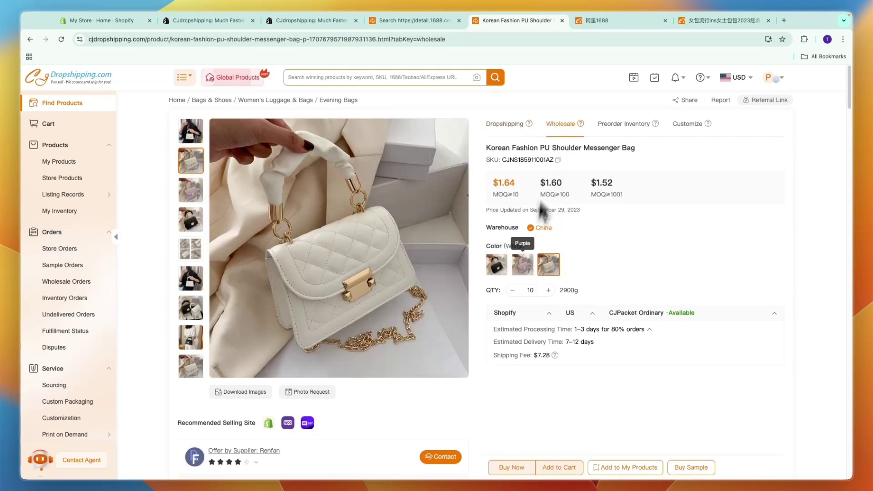
click(642, 135)
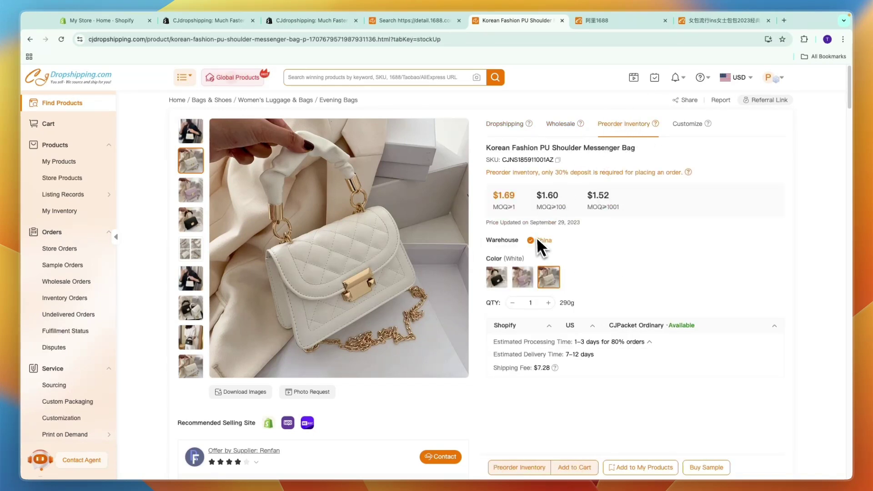
drag(536, 241, 575, 242)
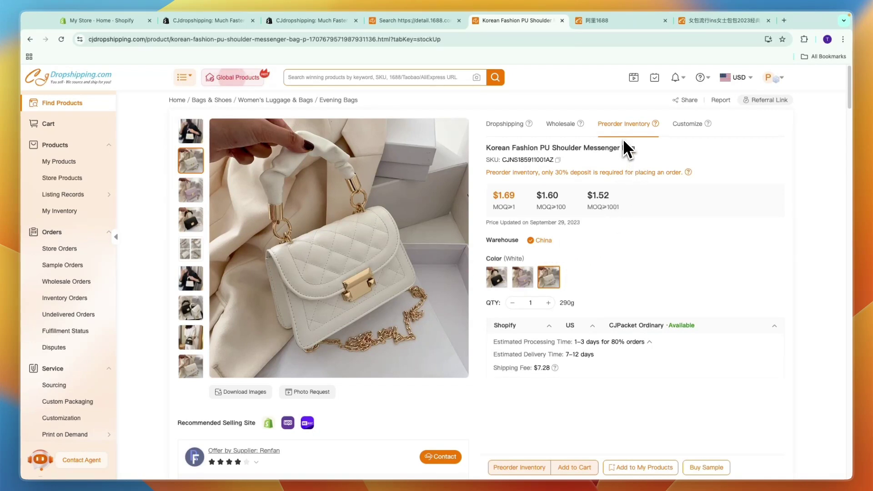
click(688, 124)
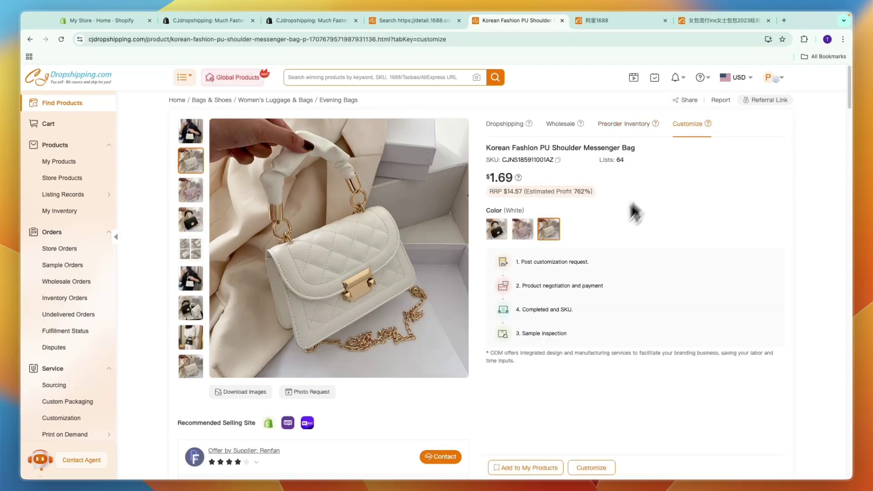
click(623, 272)
click(512, 127)
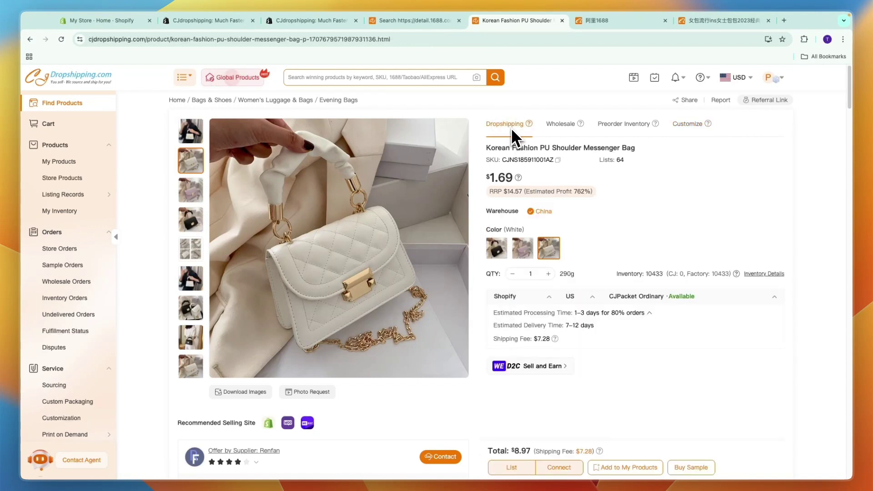
scroll(544, 314, down, 2)
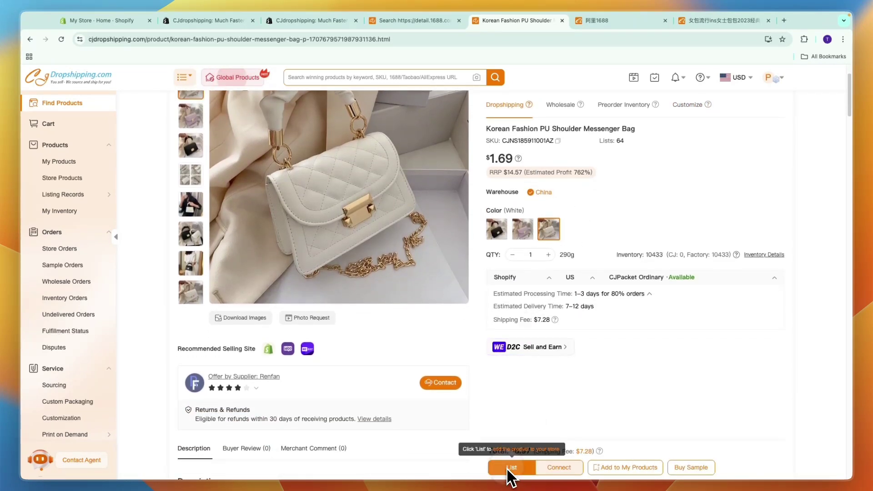
Step: Open the List form and review the bag's product type, title and collection fields
click(507, 469)
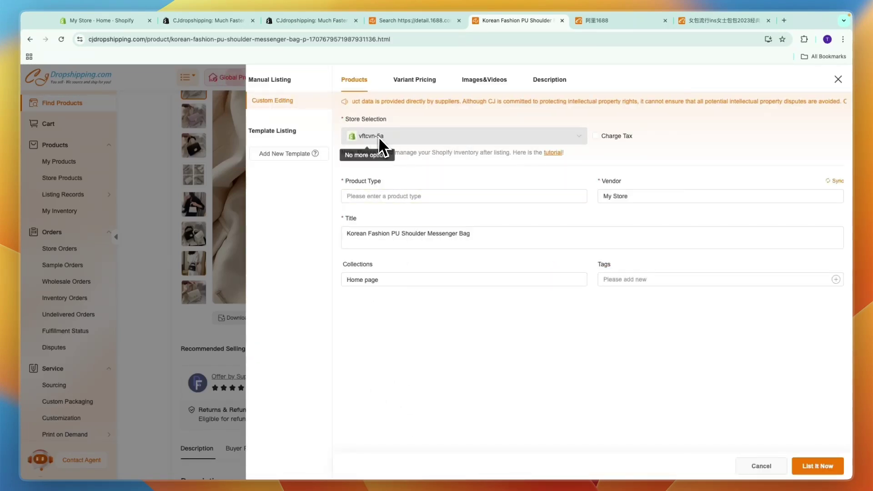
click(379, 196)
click(379, 196)
click(391, 234)
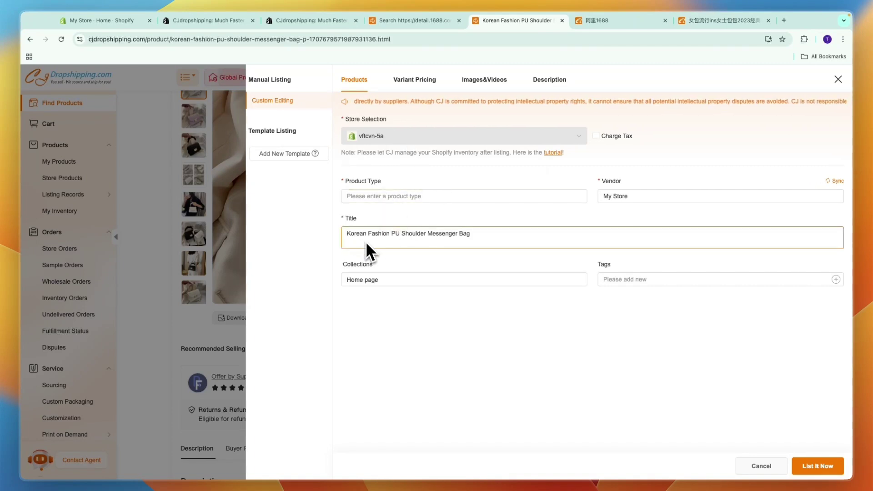
drag(352, 233, 578, 260)
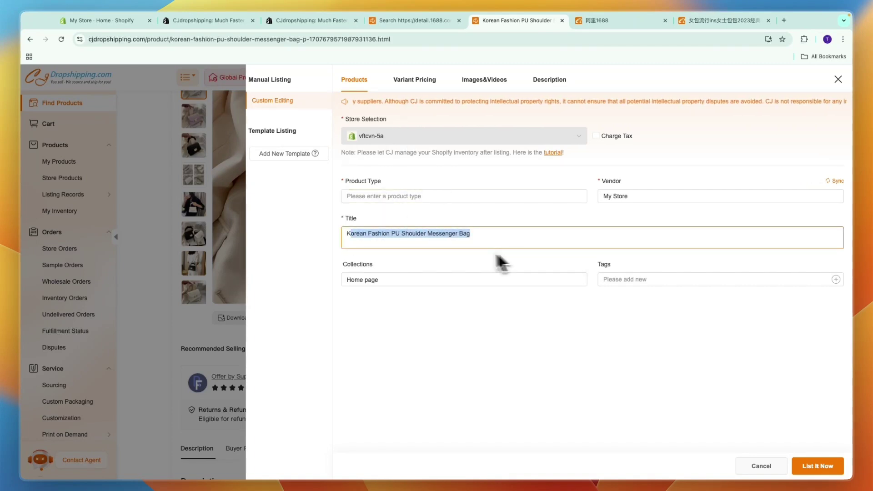
click(473, 279)
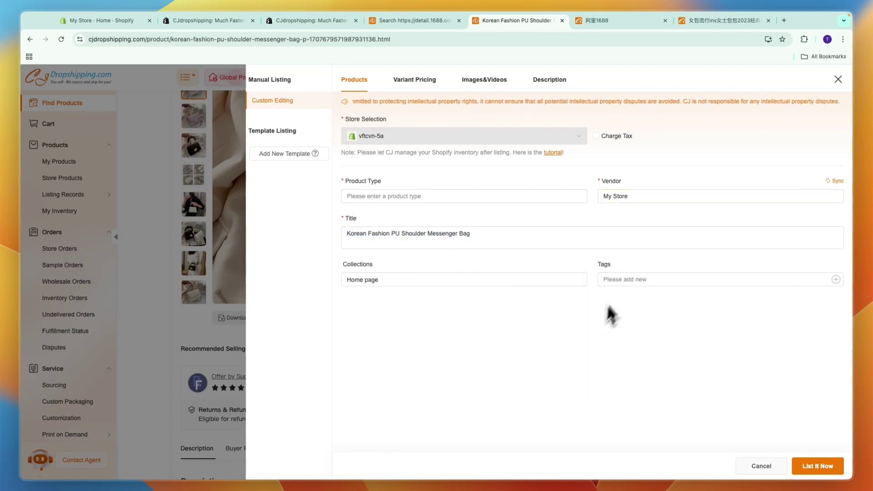
Step: Review the three-colour Variant Pricing table at $8.97 each, starting at Black's Your Price box
click(416, 82)
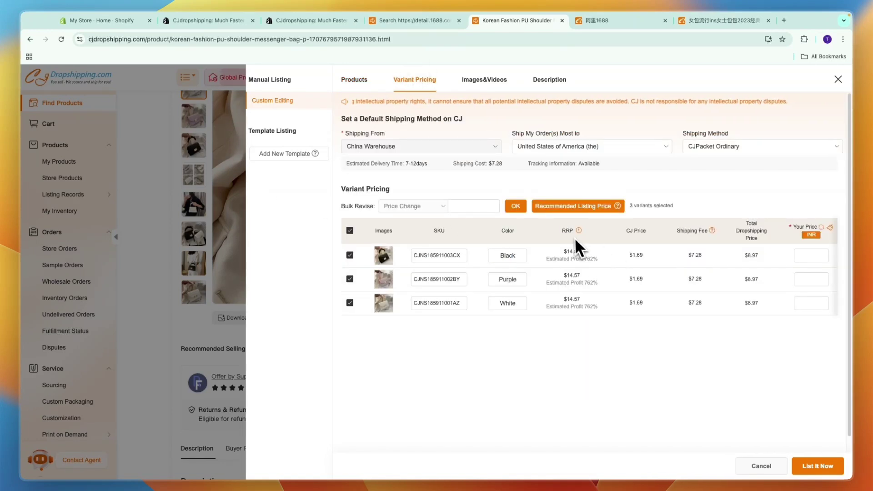
mouse_move(578, 230)
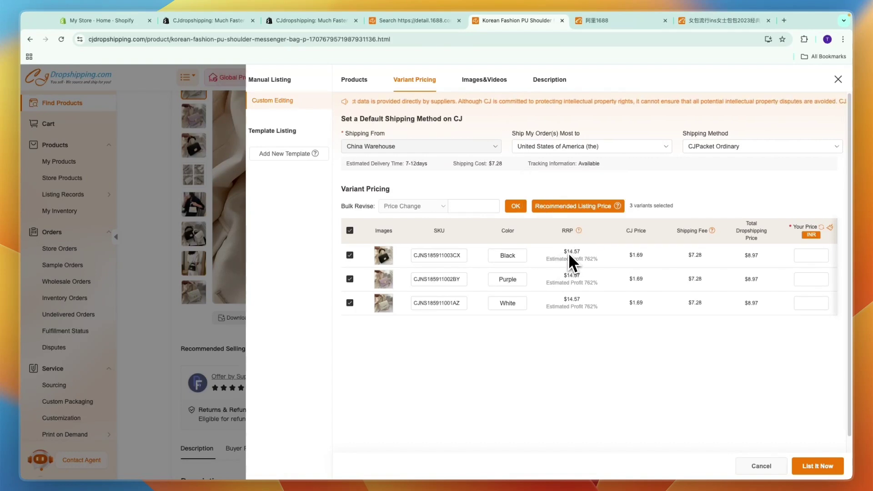
click(808, 254)
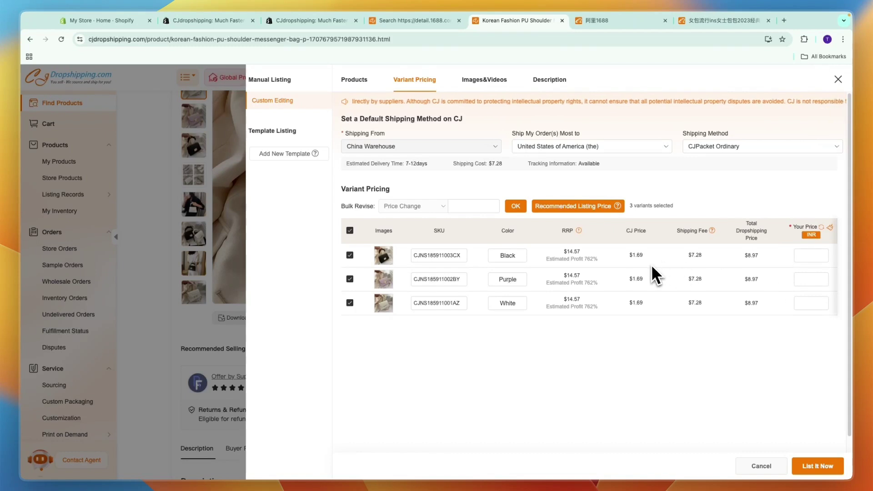
drag(678, 231, 695, 230)
Step: Look through the images chosen for the listing in Images&Videos
click(478, 80)
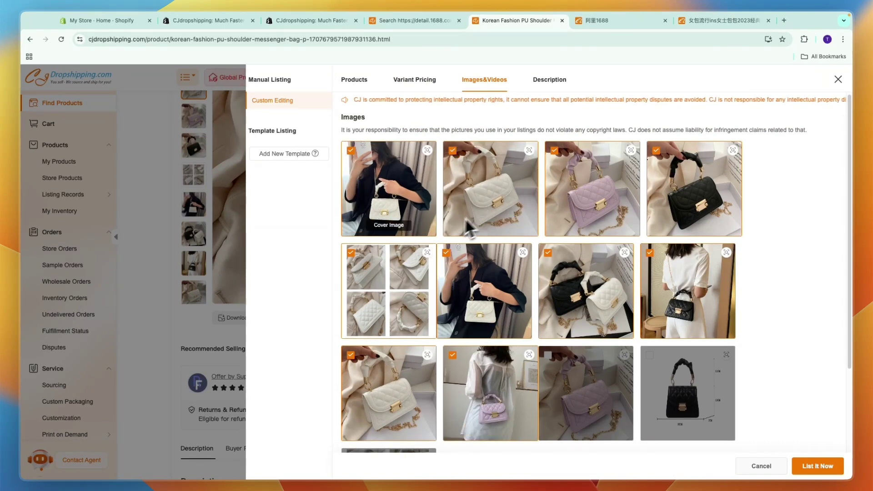
mouse_move(462, 222)
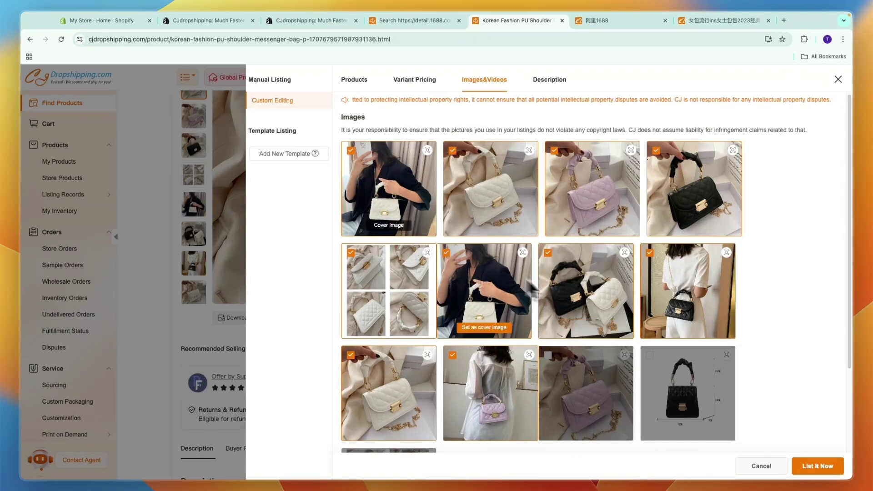
scroll(484, 292, down, 3)
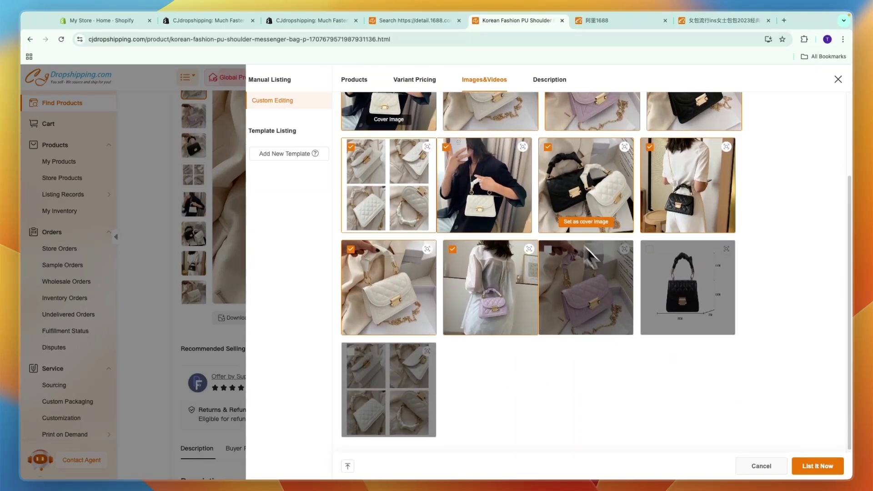
scroll(575, 245, up, 3)
Step: Read the listing's Description: PU material, white/purple/black colours, chain handle
click(543, 80)
scroll(438, 179, down, 5)
scroll(443, 187, down, 10)
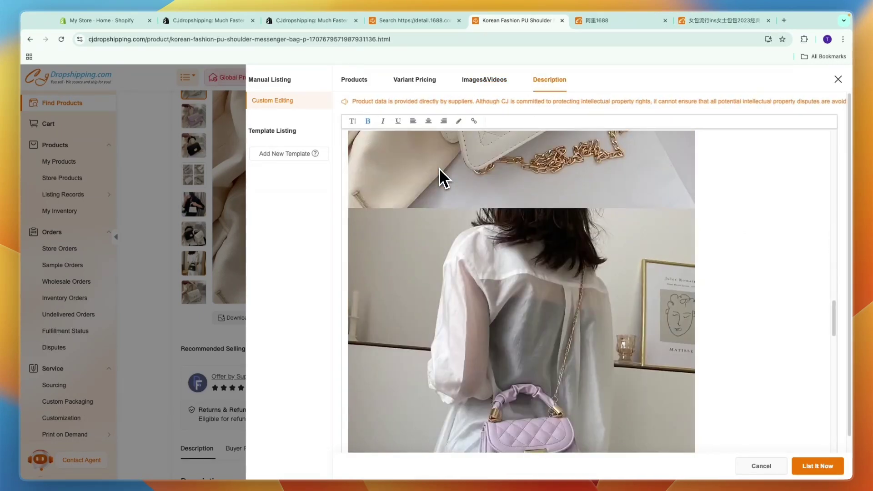
scroll(443, 178, up, 15)
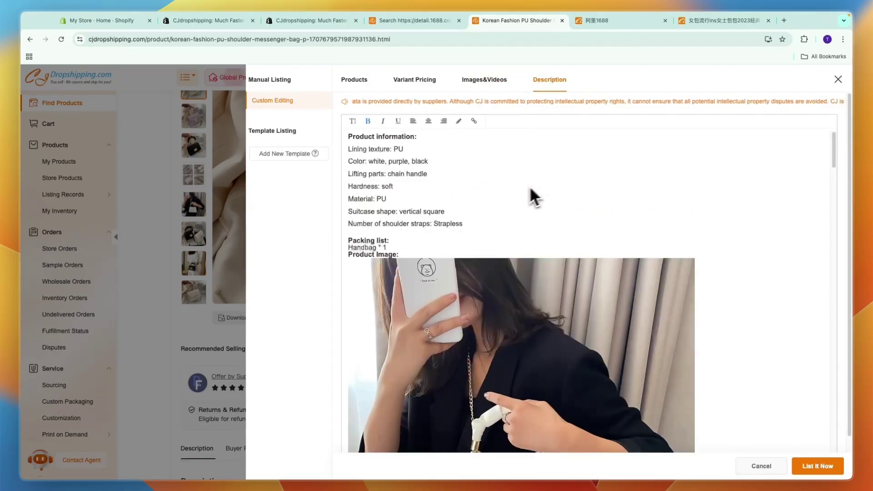
Step: Back on the Products tab, enter '1' as the required Product Type
click(355, 80)
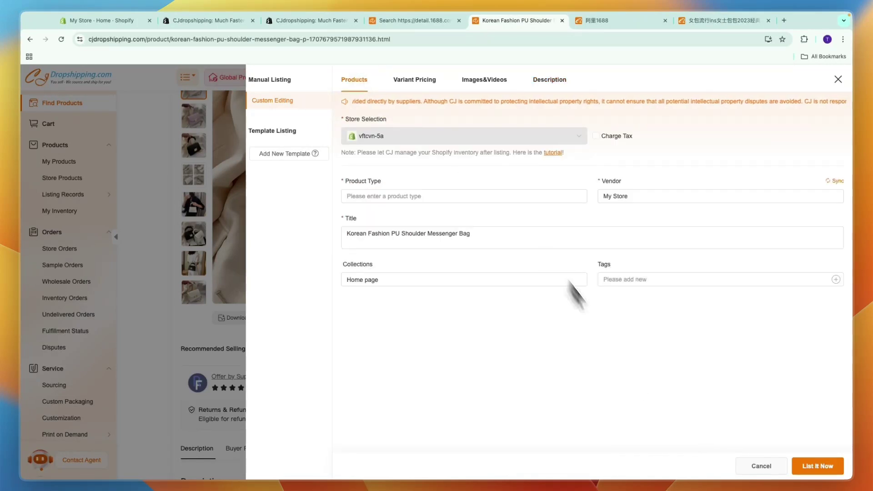
click(806, 467)
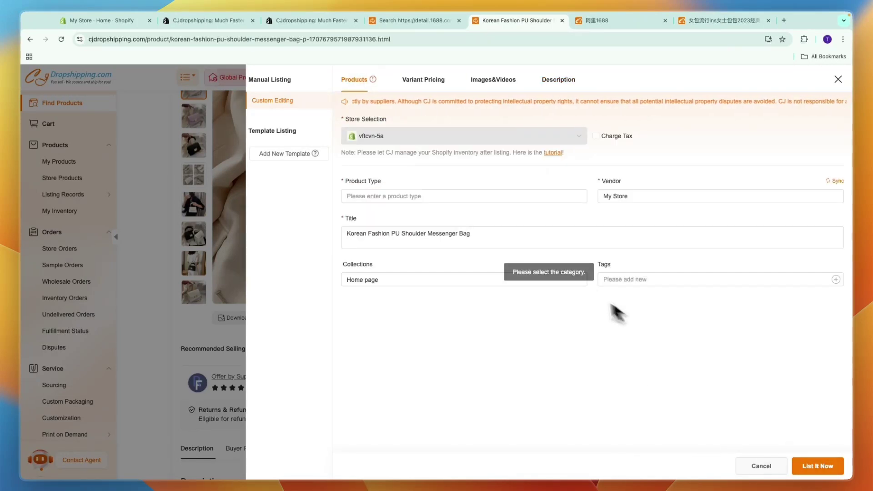
click(377, 197)
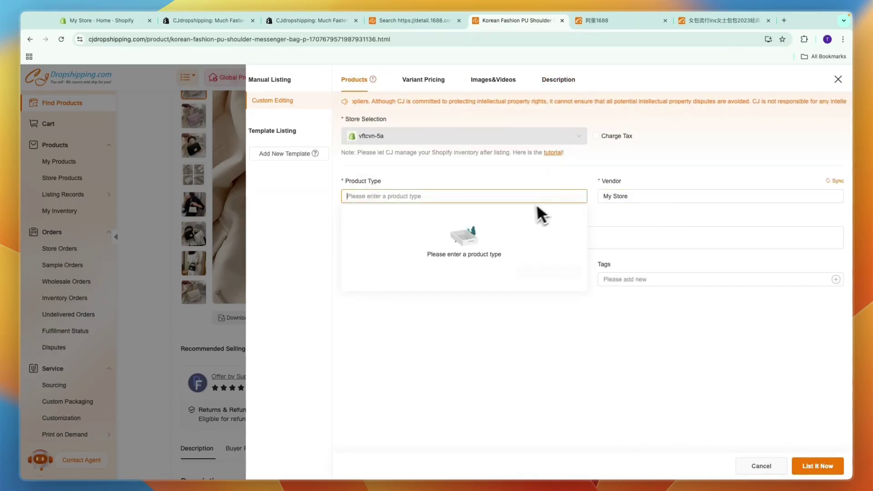
text(1)
key(Return)
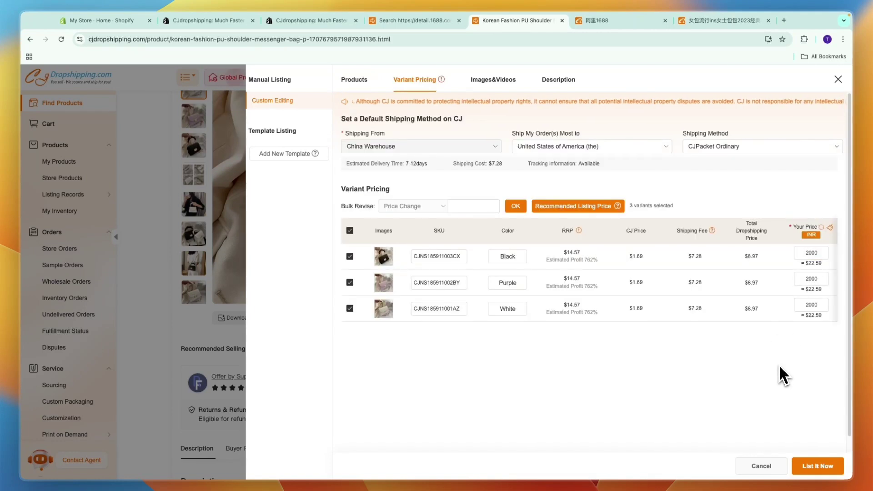
Step: Publish the bag at 2000 INR per variant and close the listing form
click(819, 469)
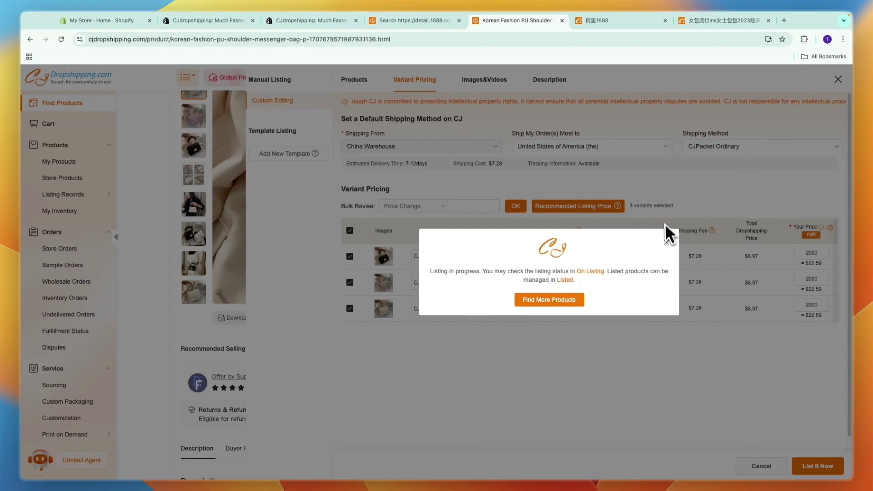
click(670, 238)
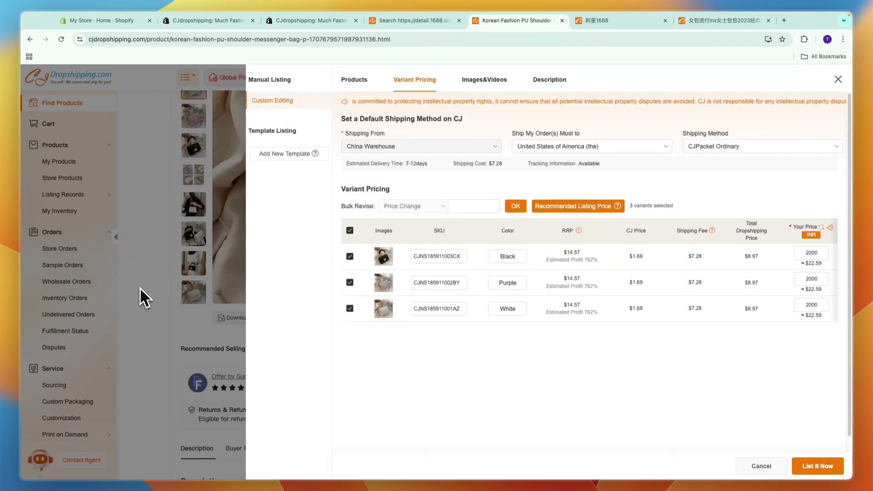
click(838, 79)
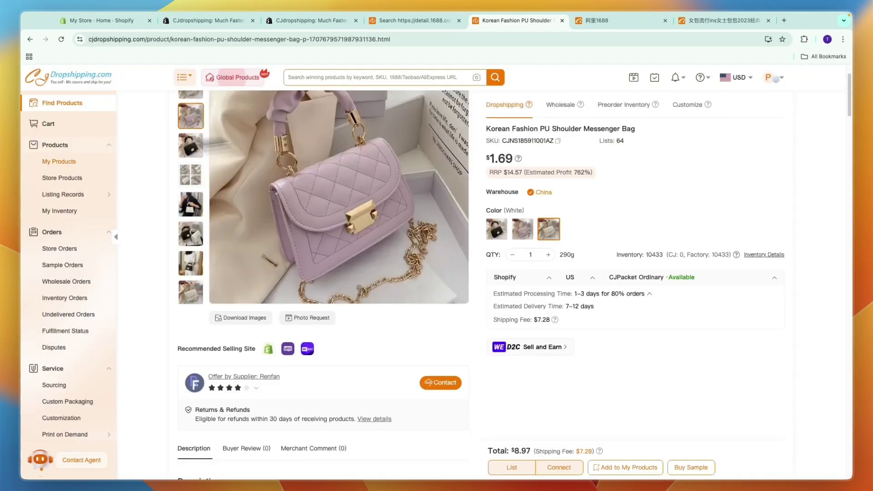
Step: Open the Korean Fashion PU Shoulder Messenger Bag, save its purple photo, and reopen its details
click(63, 160)
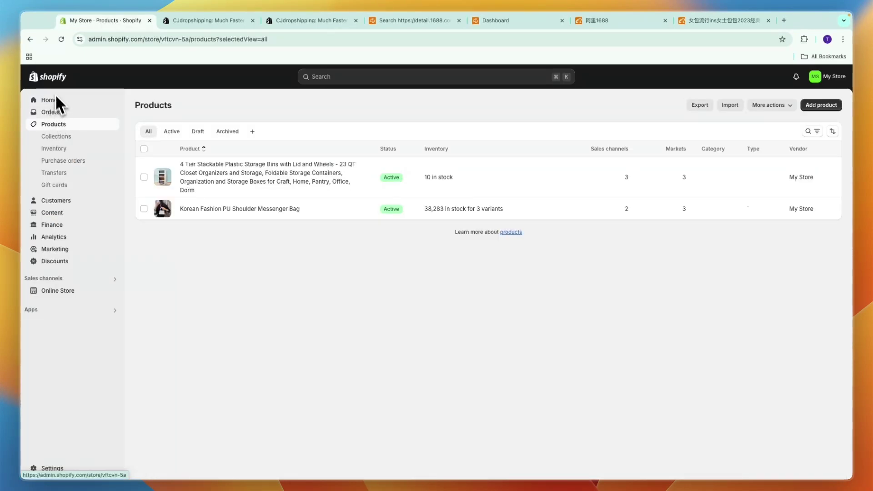
click(188, 210)
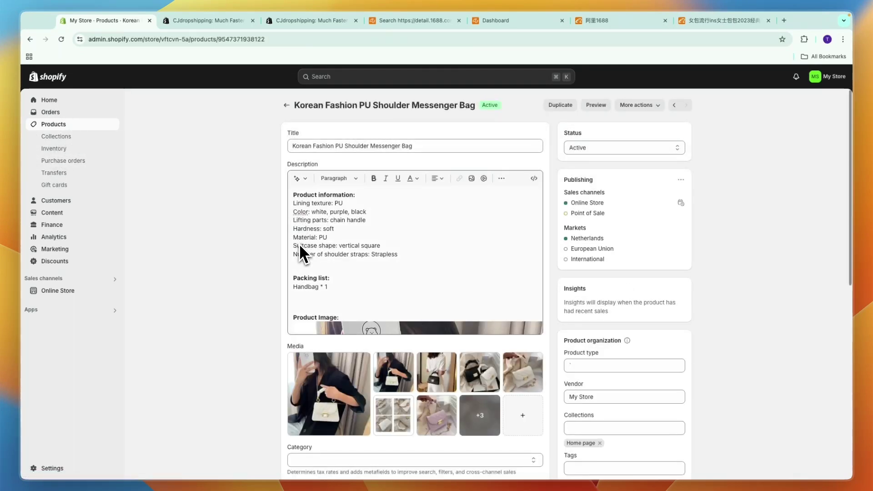
scroll(299, 248, down, 5)
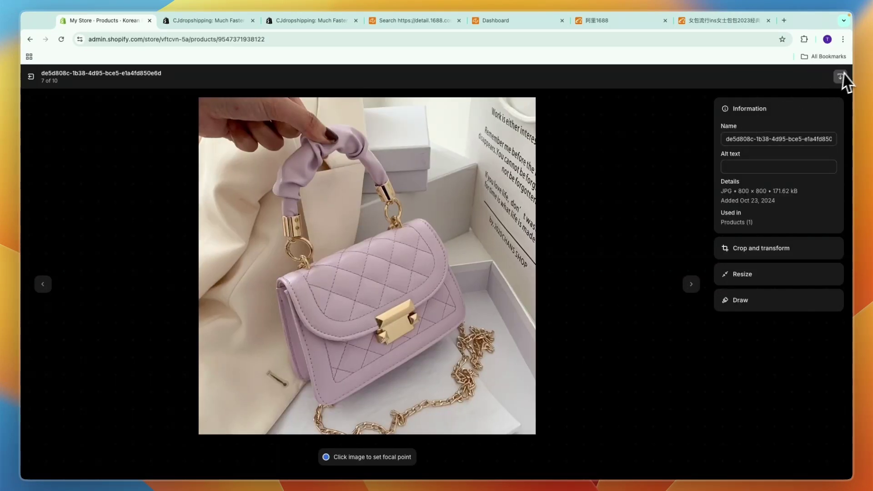
click(840, 76)
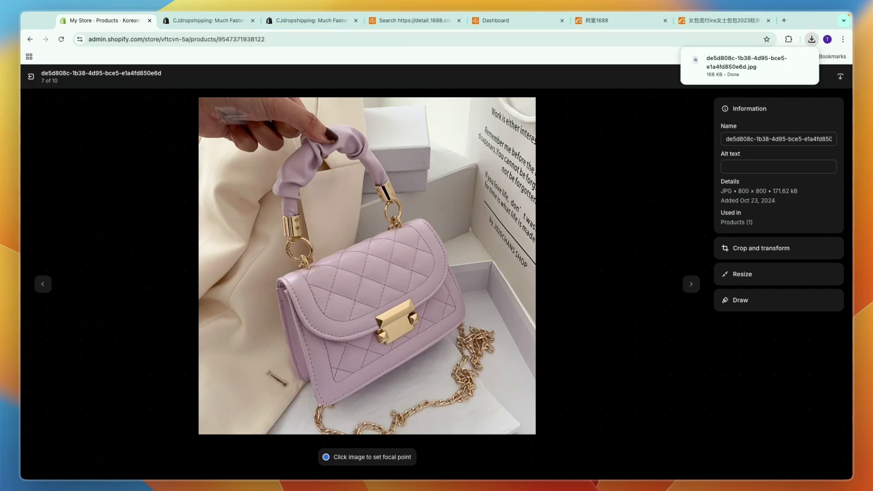
click(31, 76)
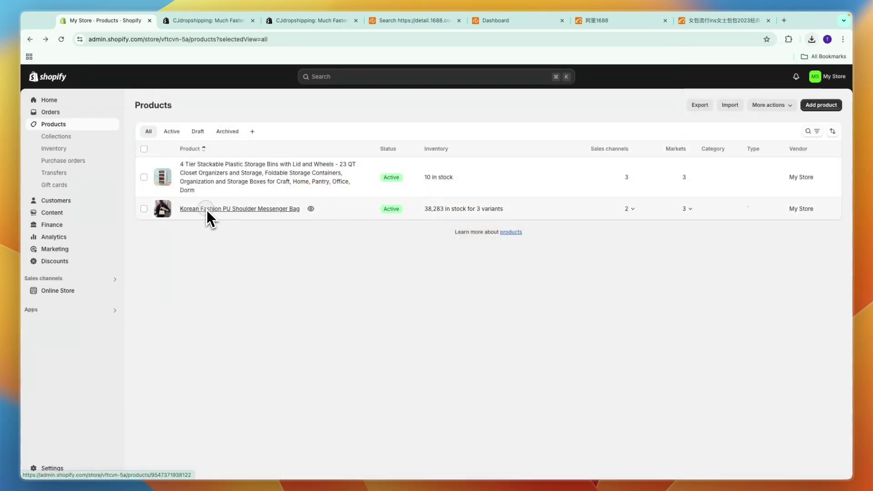
click(206, 209)
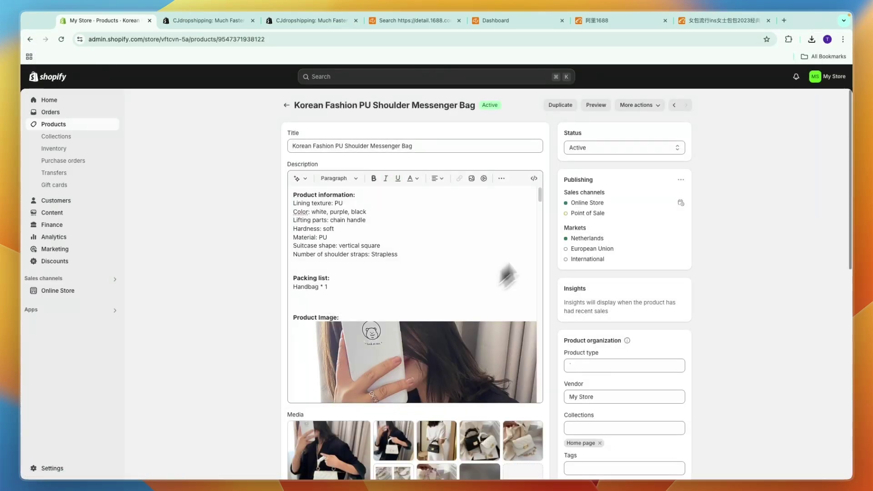
Step: Preview the bag on the storefront and check the Purple, White and Black swatch photos
click(597, 105)
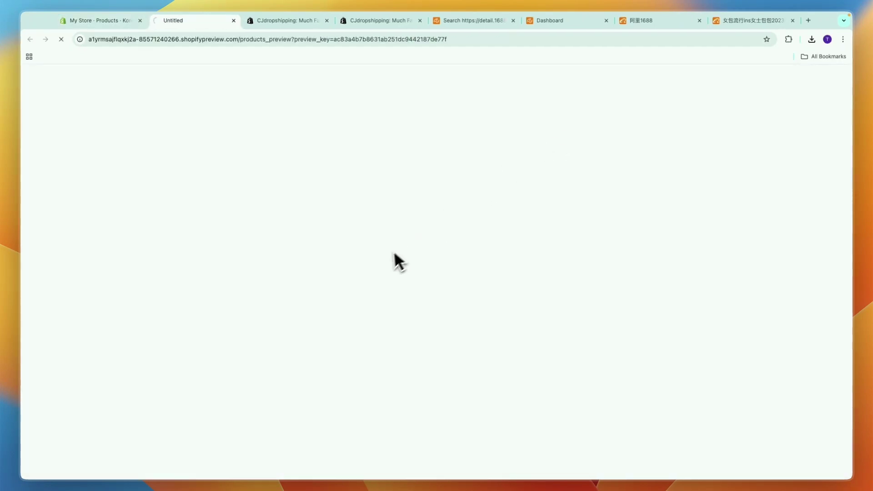
scroll(383, 253, down, 4)
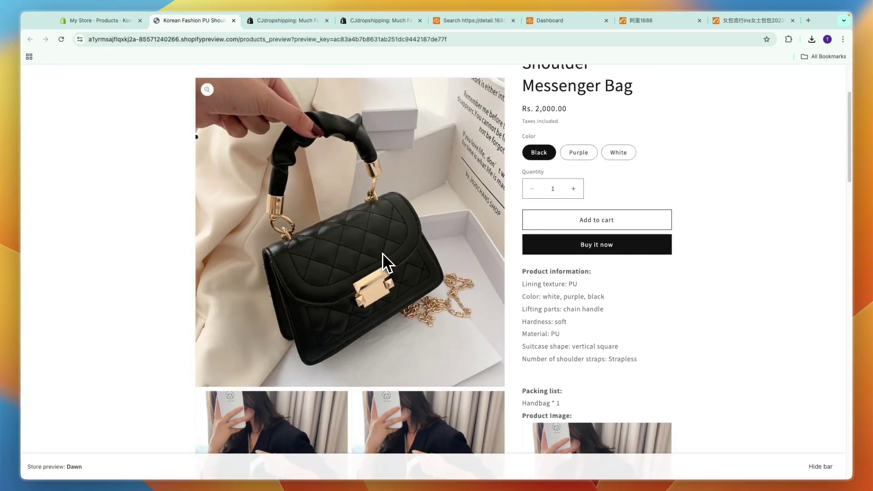
scroll(384, 261, up, 3)
click(582, 221)
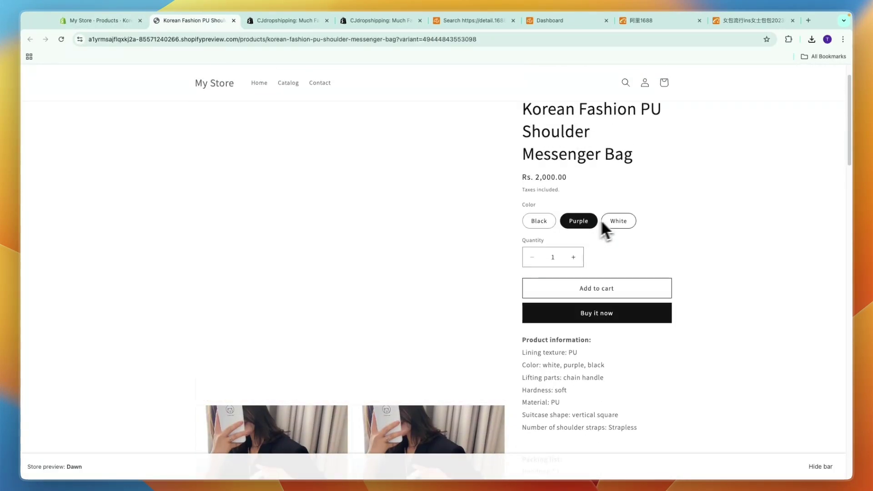
click(623, 220)
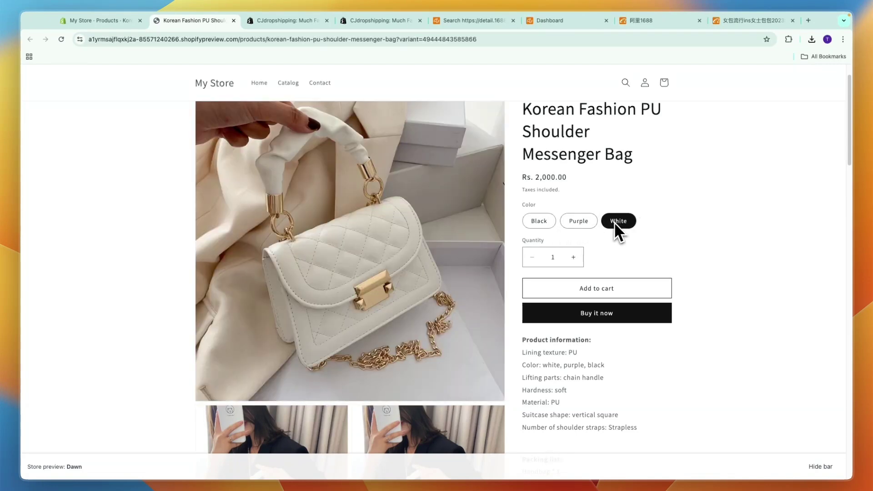
scroll(445, 263, up, 1)
click(549, 238)
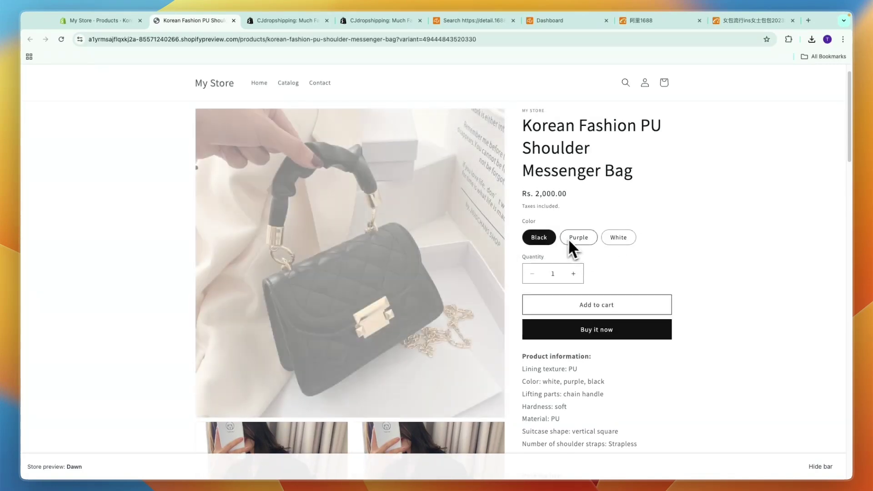
Step: Try Buy it now on the black bag, dismiss the failure message, and reselect Purple
click(604, 330)
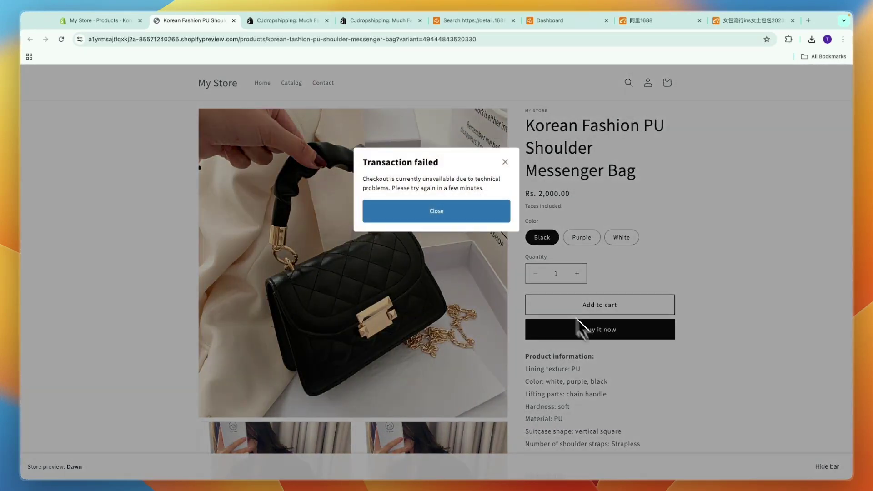
click(505, 162)
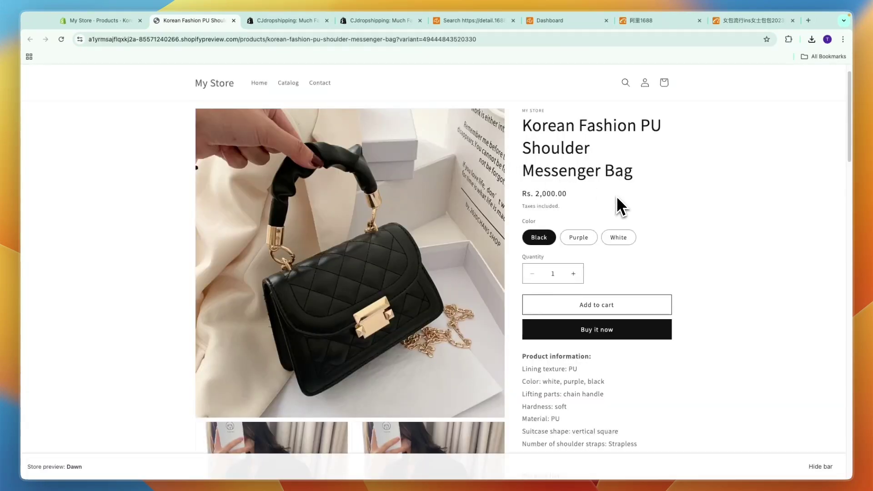
click(576, 240)
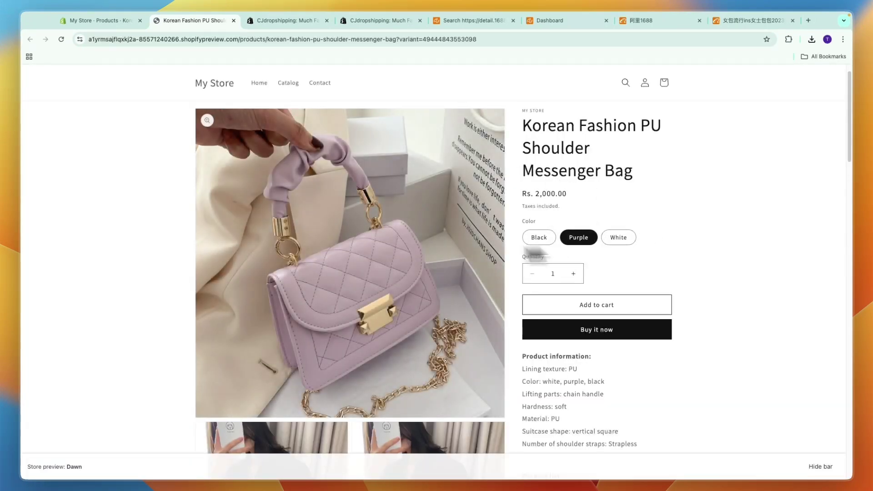
scroll(353, 256, down, 10)
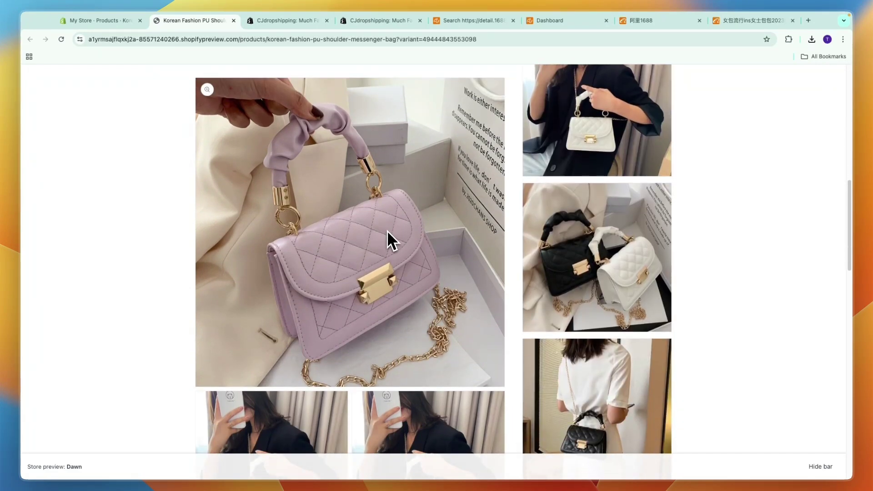
scroll(386, 233, up, 10)
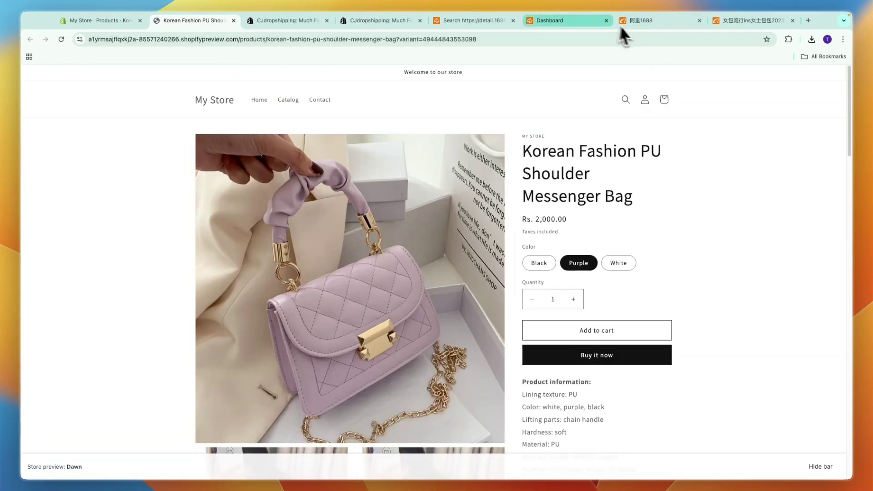
Step: Sync Store Orders from the Shopify store, then view the Korean Fashion PU Shoulder Messenger Bag in My Products
click(553, 21)
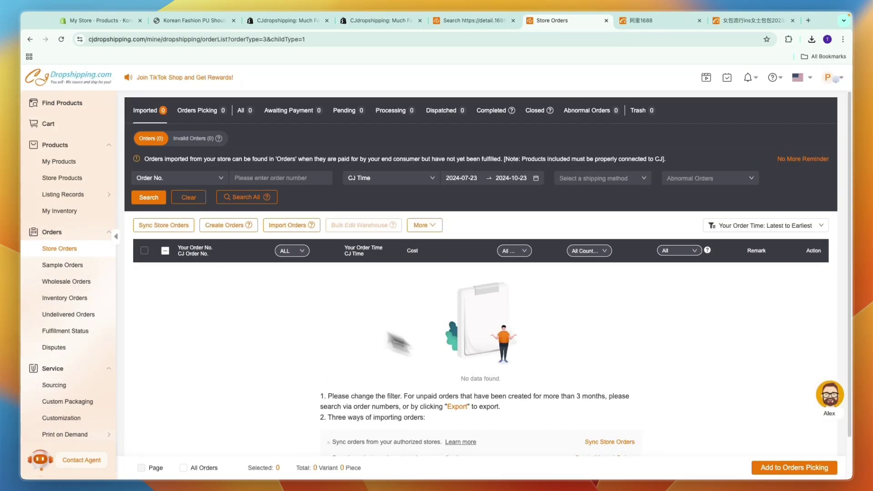
click(162, 227)
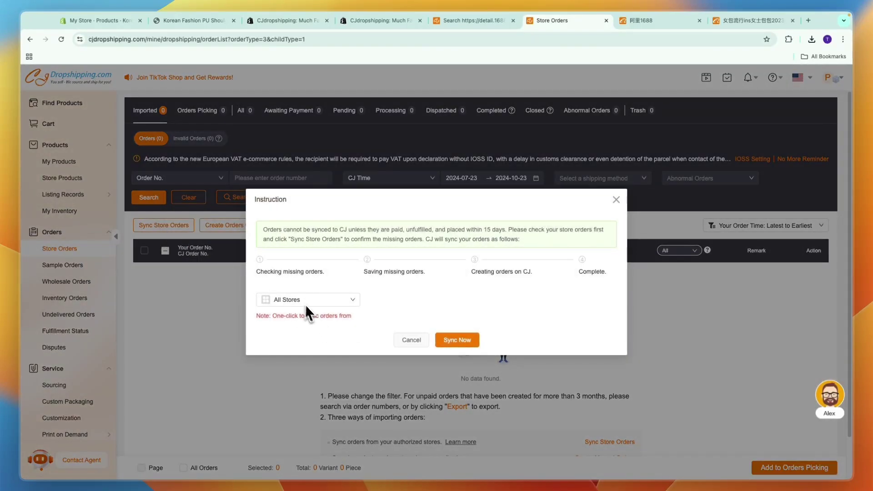
click(302, 301)
click(291, 330)
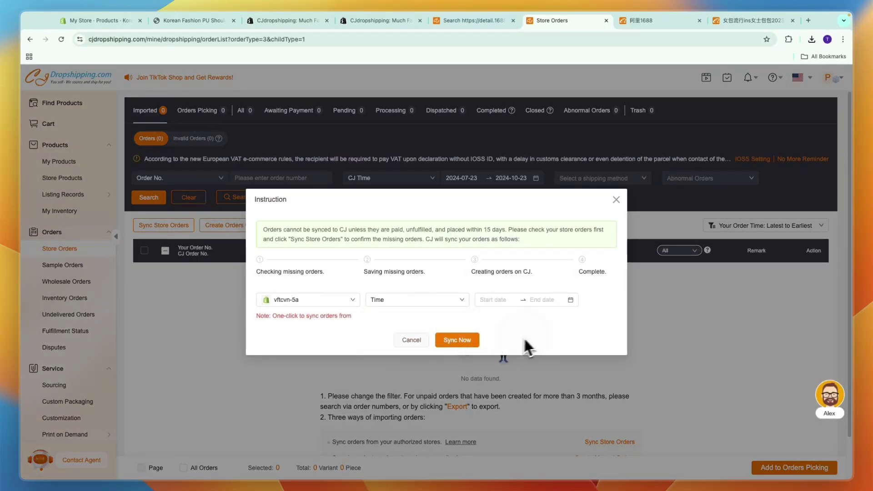
click(454, 342)
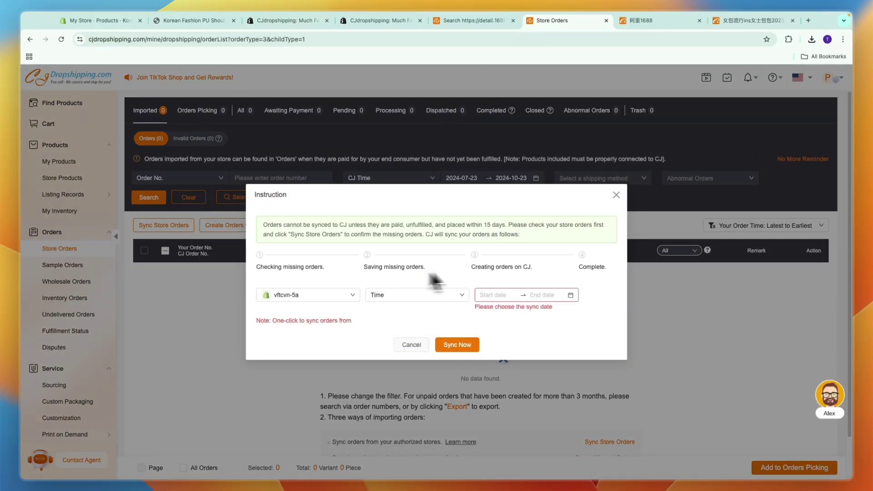
click(616, 195)
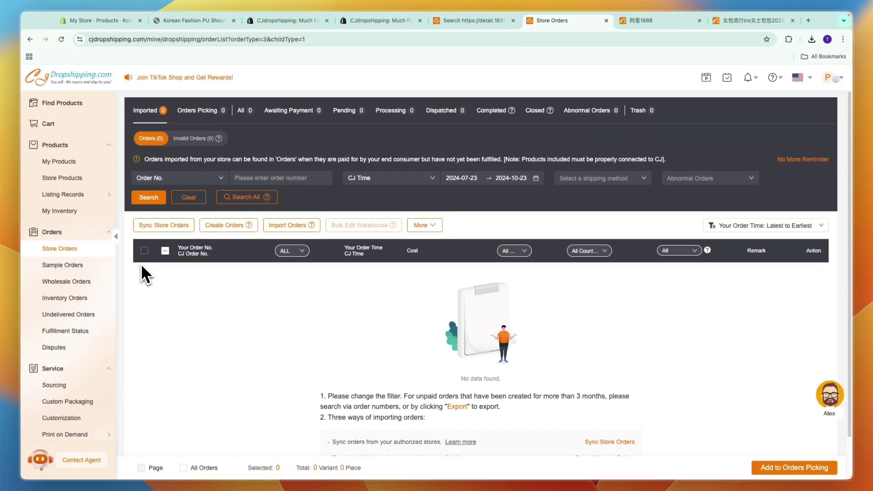
click(68, 161)
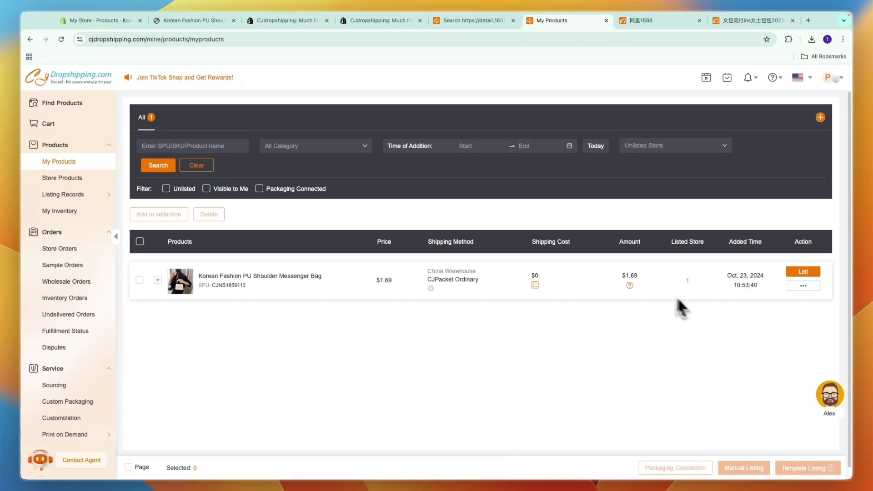
mouse_move(801, 286)
click(792, 304)
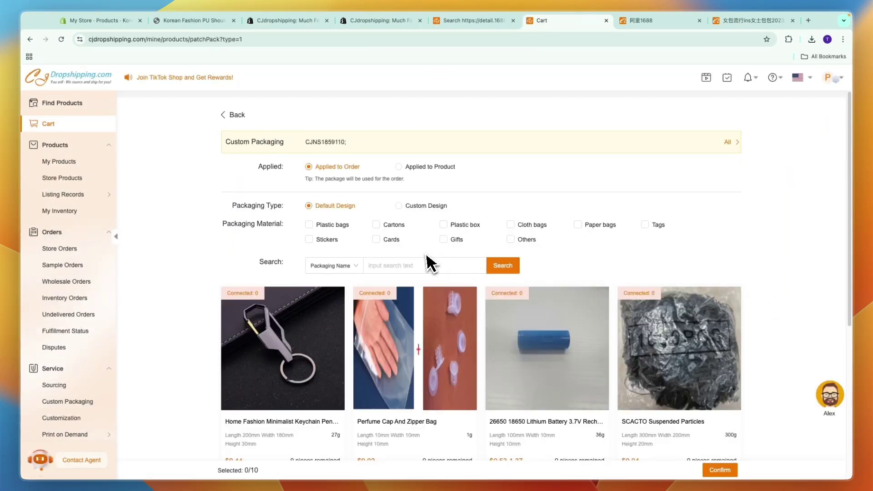
scroll(232, 239, down, 5)
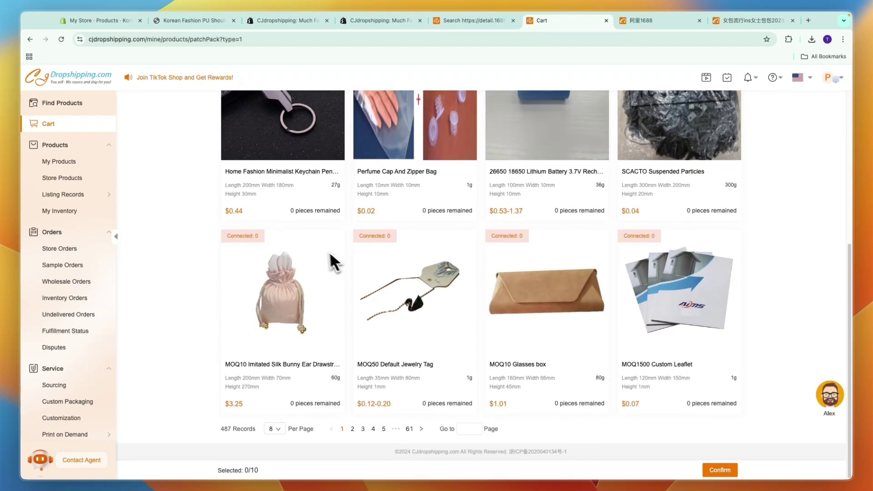
scroll(416, 272, up, 4)
scroll(395, 245, up, 2)
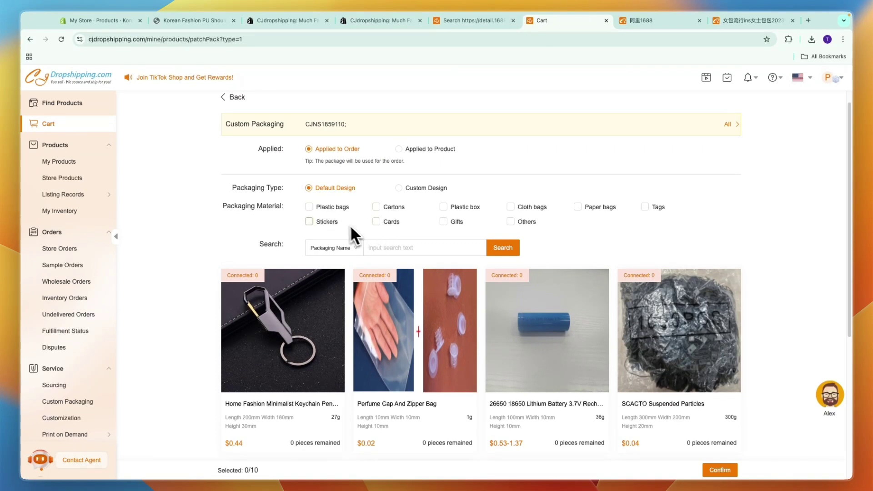
click(377, 222)
scroll(455, 255, down, 1)
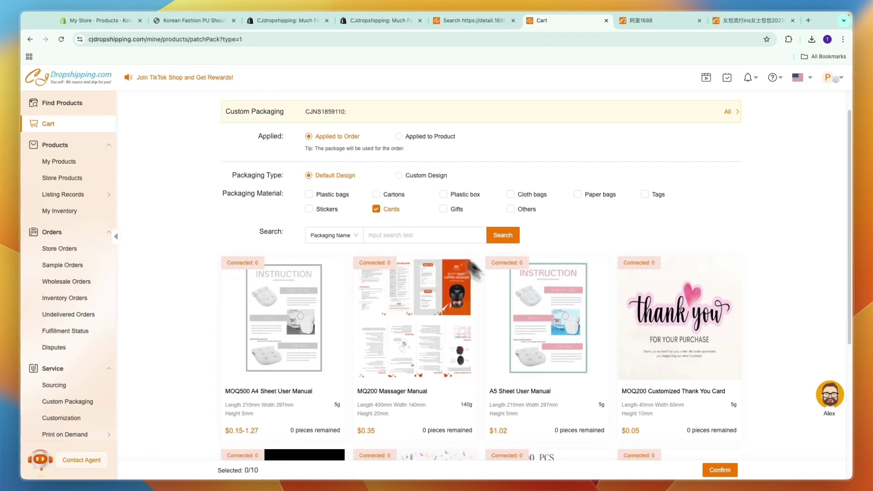
scroll(483, 279, down, 3)
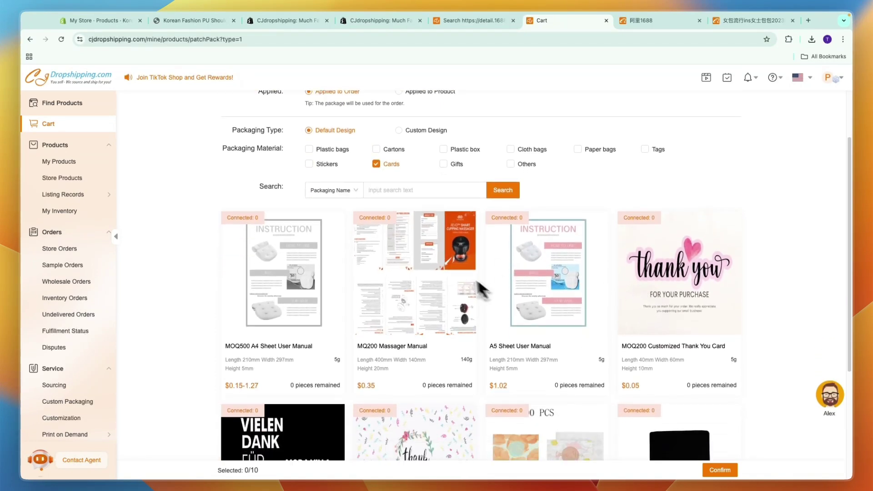
scroll(473, 287, down, 2)
scroll(441, 255, up, 5)
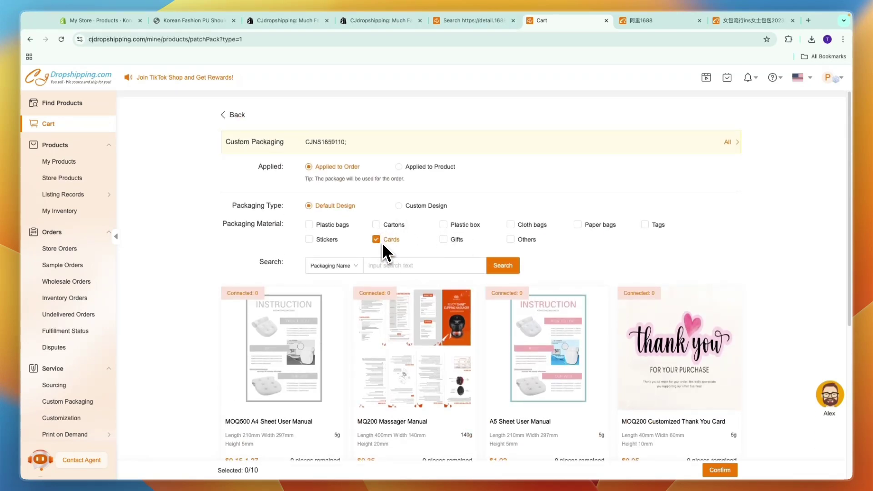
click(381, 241)
click(513, 225)
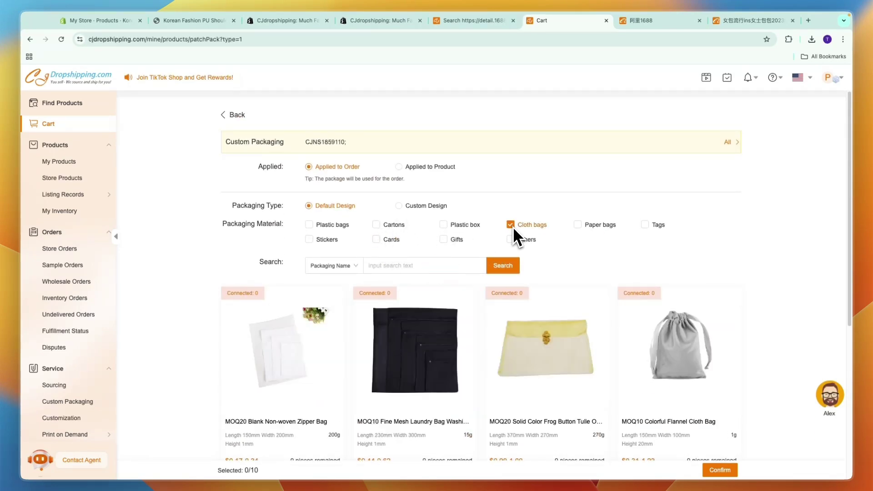
scroll(517, 225, down, 8)
scroll(637, 262, down, 2)
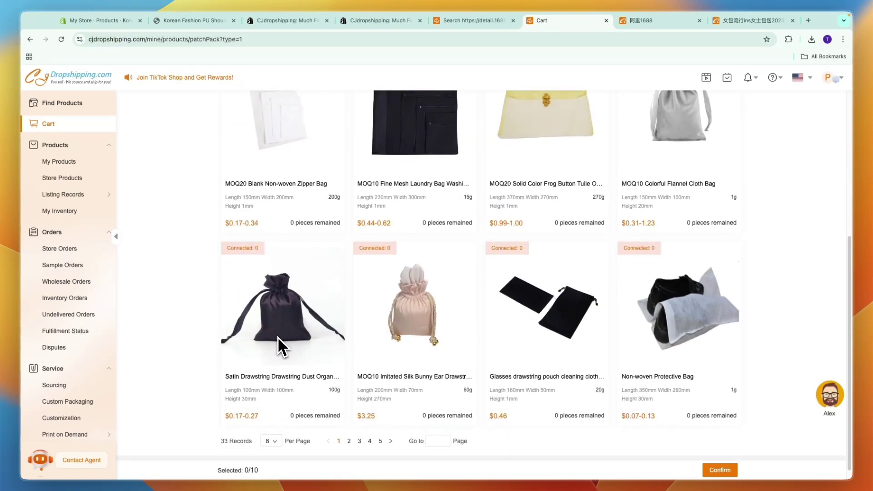
scroll(609, 314, up, 10)
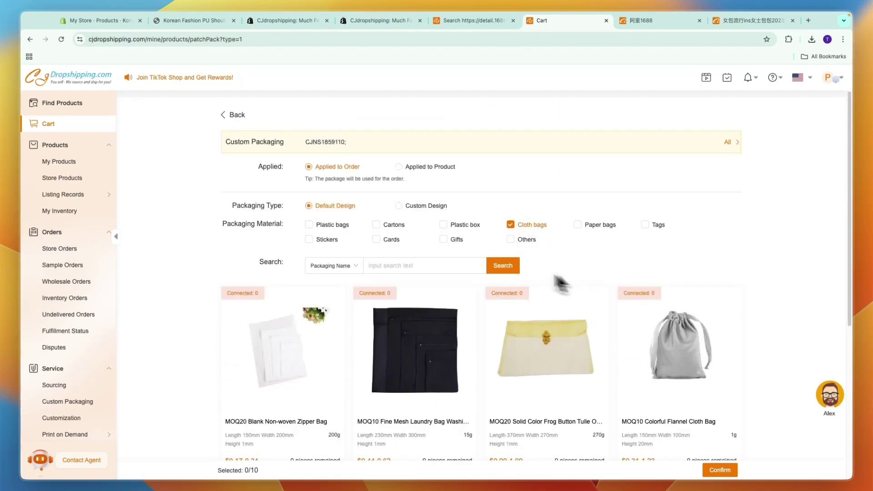
click(339, 264)
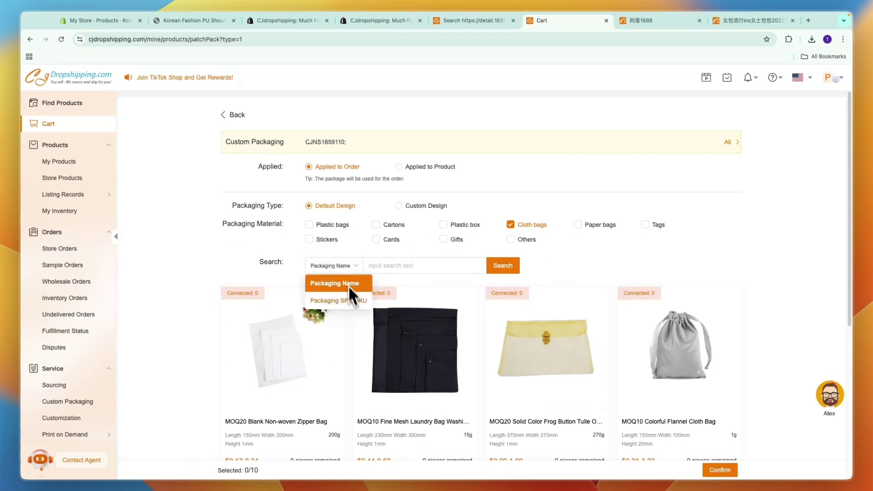
click(223, 114)
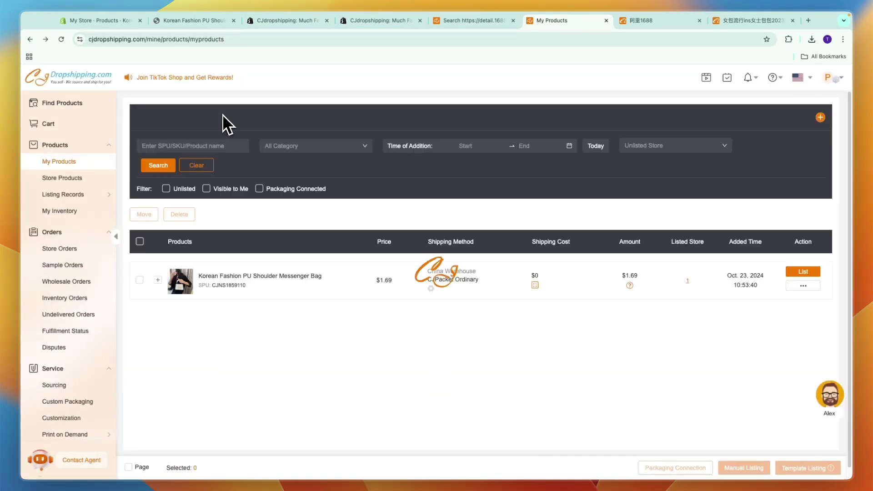